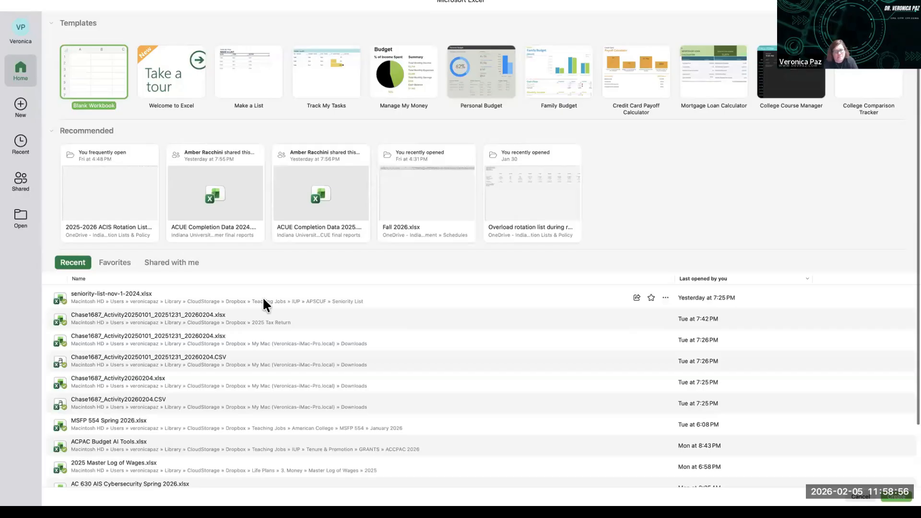
Step: Open the ACPAC Budget AI Tools.xlsx workbook from the recent files list
scroll(173, 298, "down", 3)
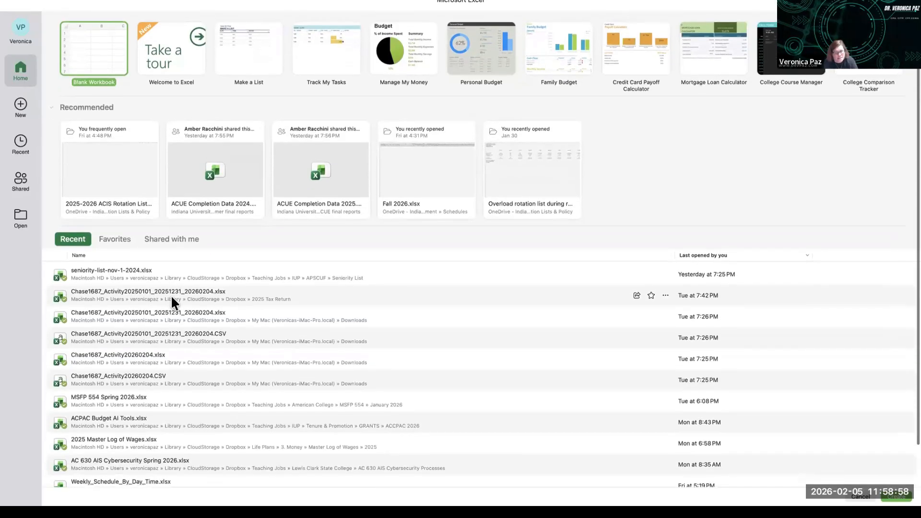
scroll(171, 297, "down", 3)
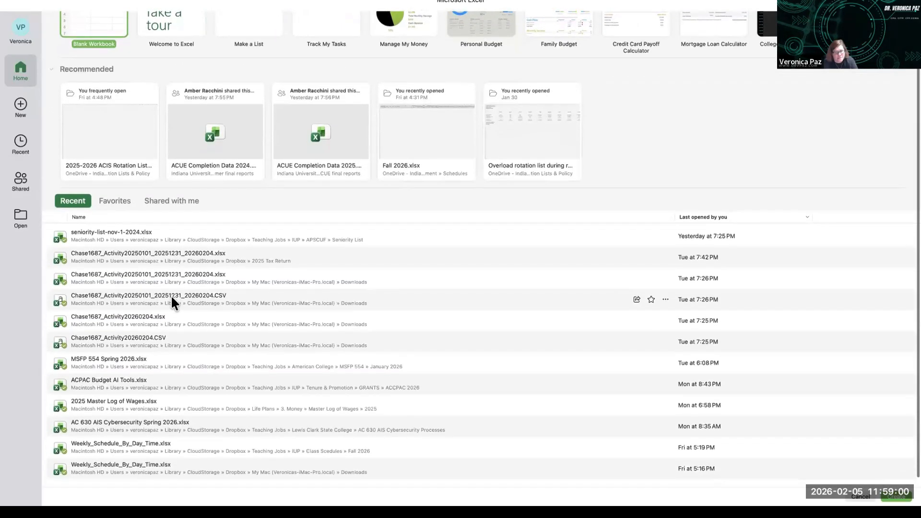
scroll(171, 296, "down", 1)
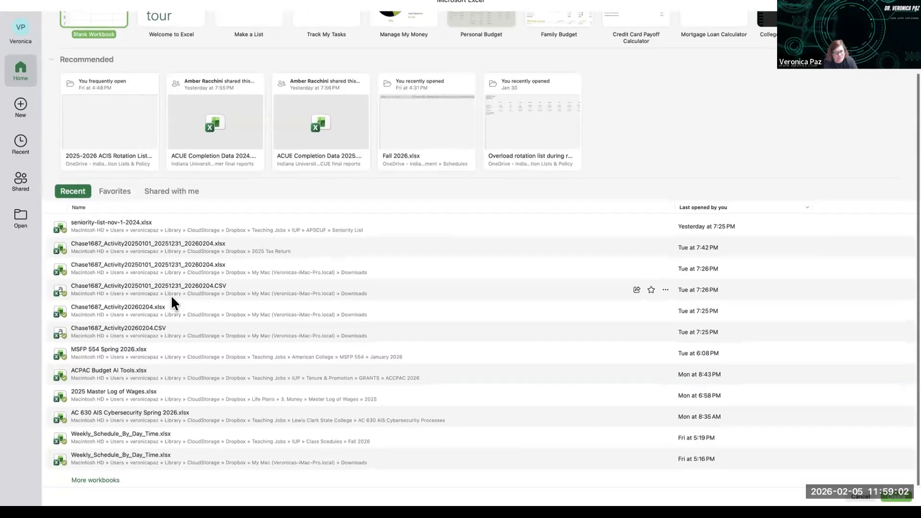
left_click(158, 374)
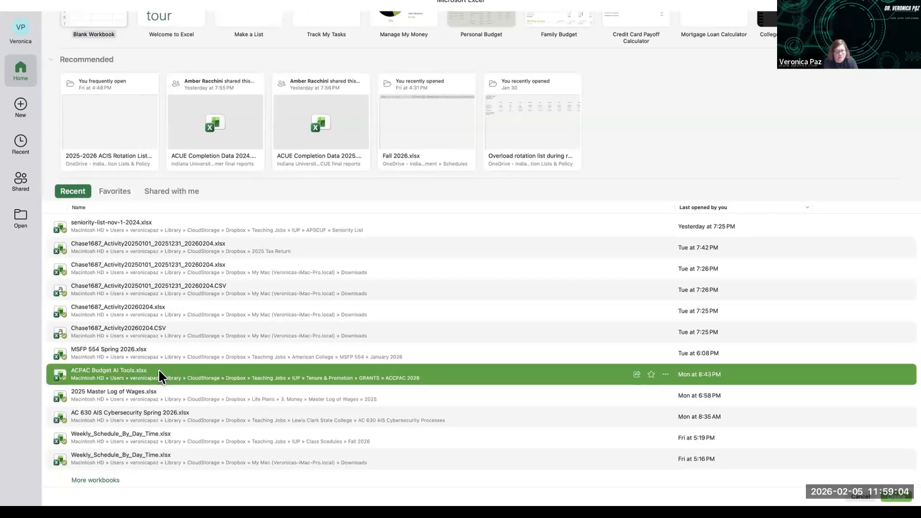
double_click(159, 370)
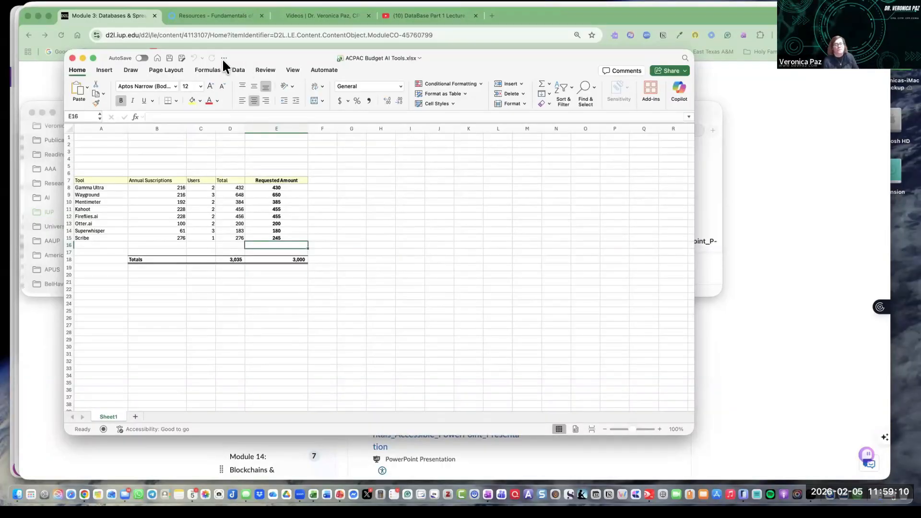
Step: Enter the heading "Indiana University of Pennsylvania" in cell A1
left_click_drag(217, 54, 182, 44)
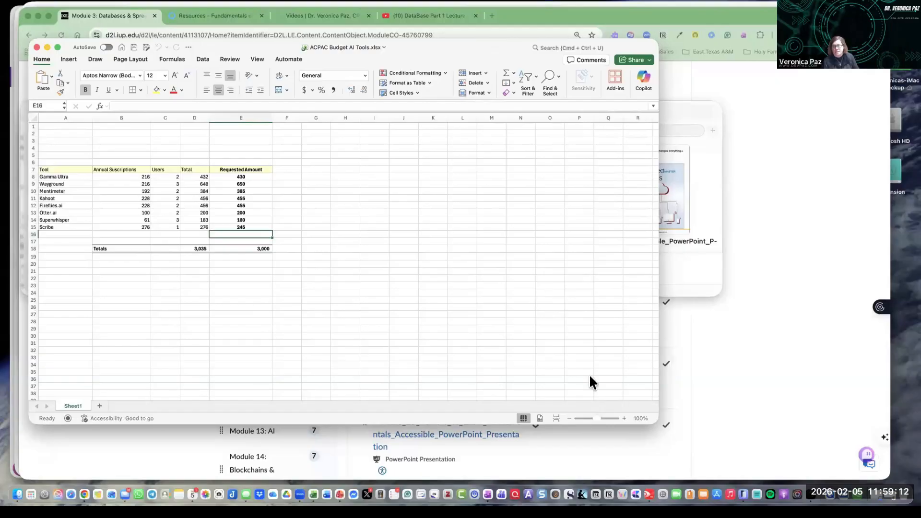
left_click(624, 418)
left_click(623, 418)
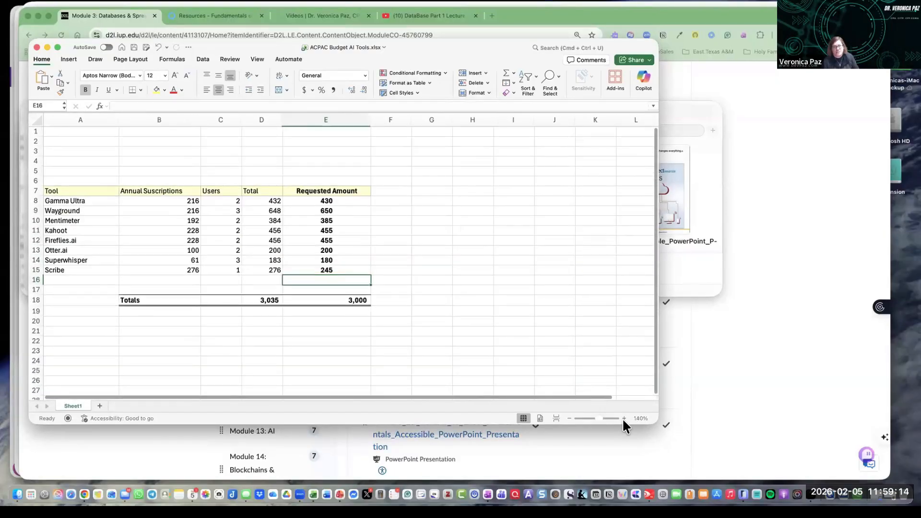
left_click(623, 418)
left_click(72, 136)
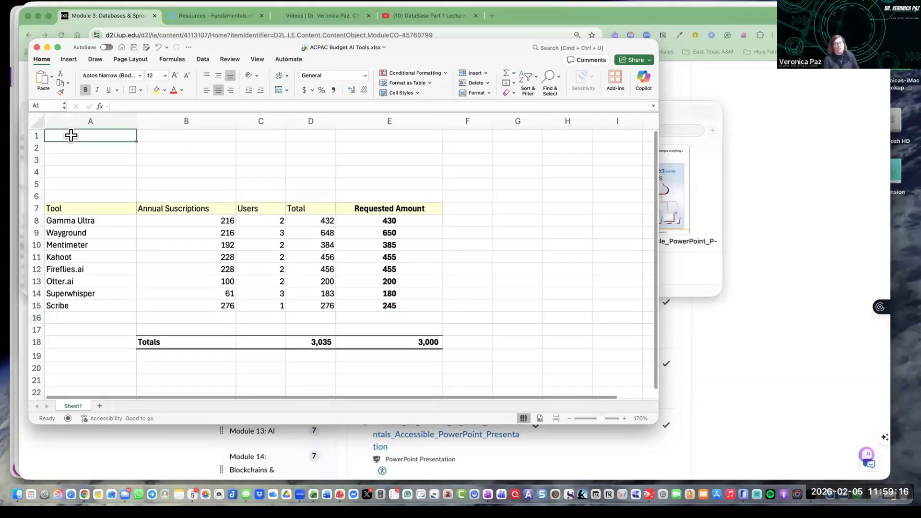
type("Indi")
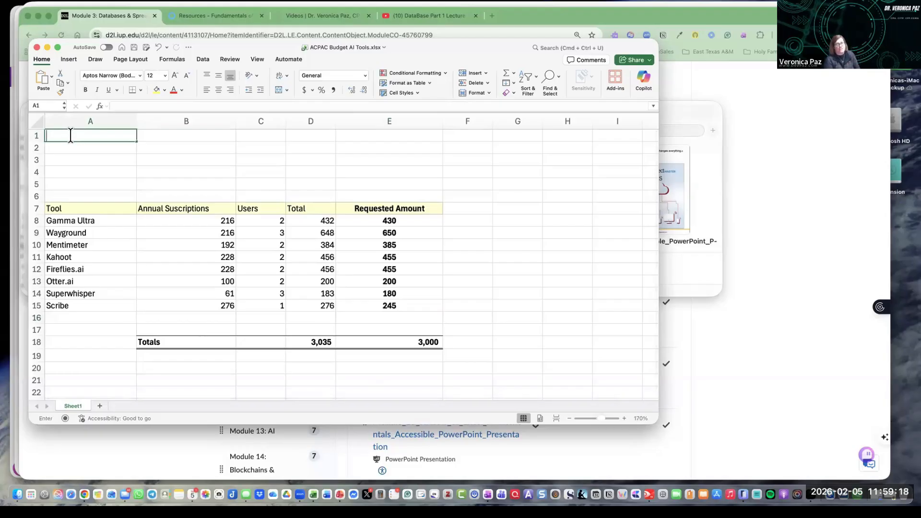
type("ana Univ")
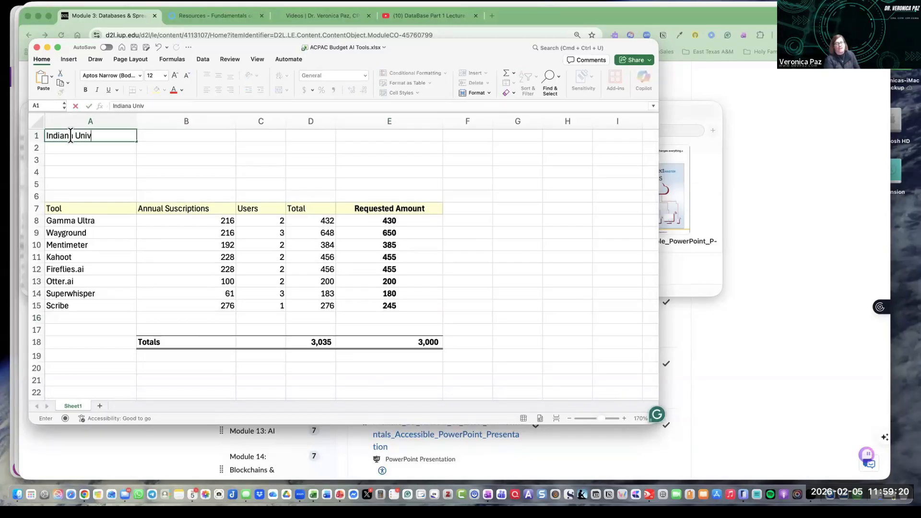
type("ersity of Pennsy")
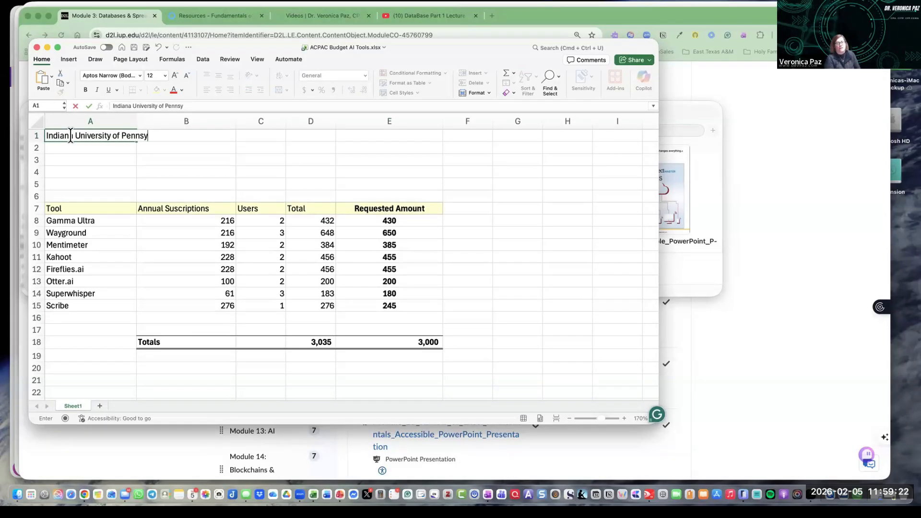
type("lvania")
key("Return")
Step: Enter "ACPAC Grant Proposal" in cell A2
type("AC")
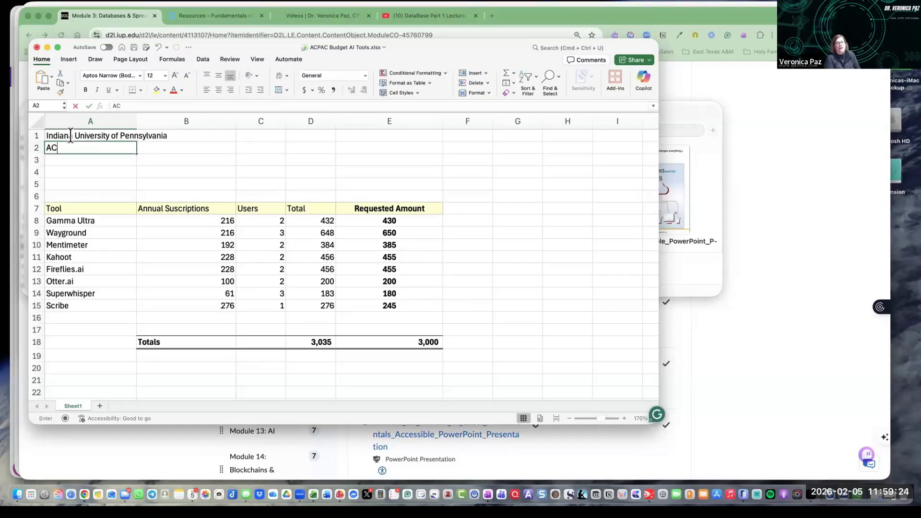
type("PAC Grant P")
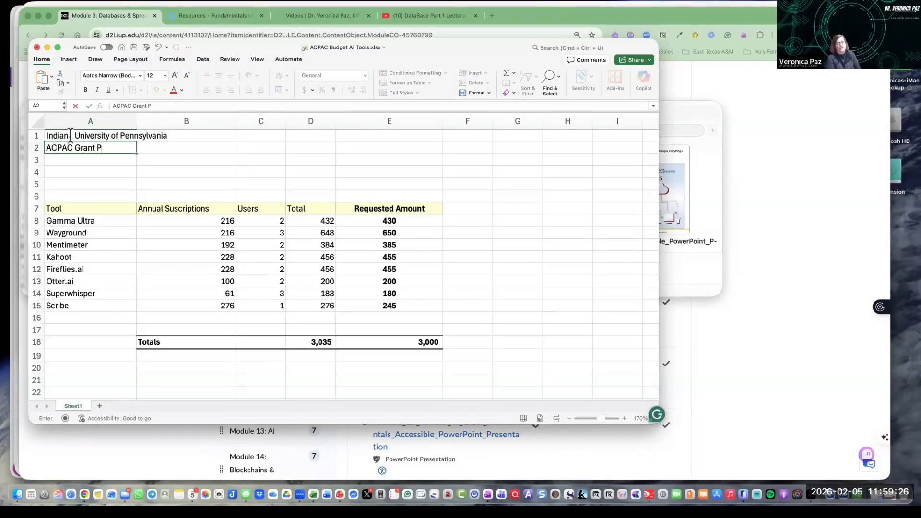
type("roposal")
key("Return")
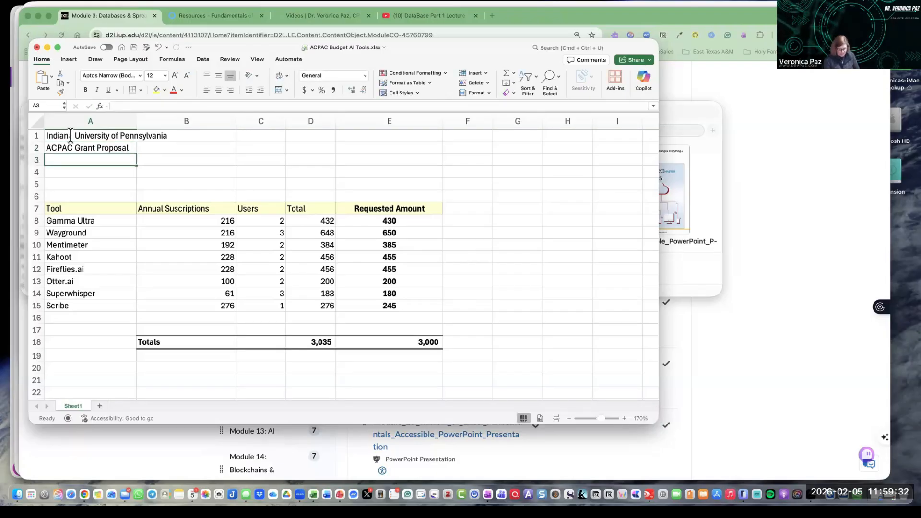
Step: Enter the date 02/02/2026 in cell A3
type("02/02/202")
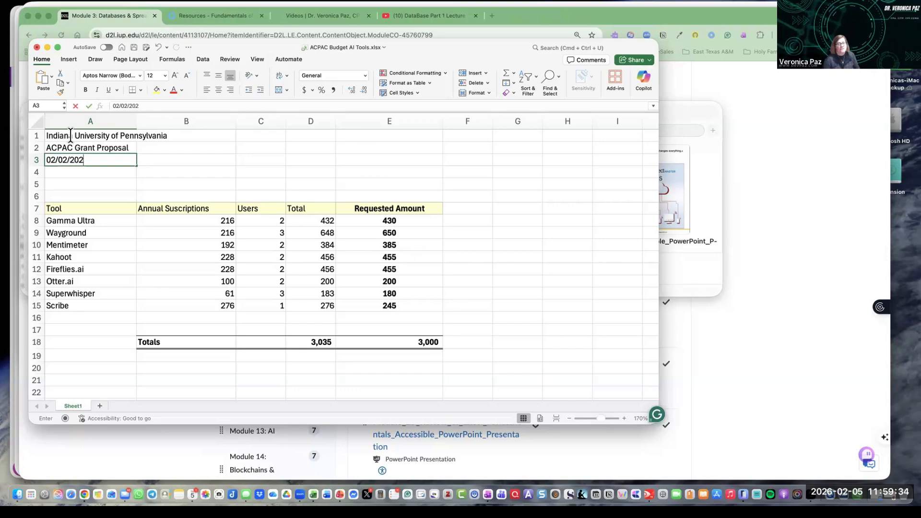
type("6")
key("Return")
Step: Format the date in A3 as Long Date and autofit column A to show it
left_click(127, 160)
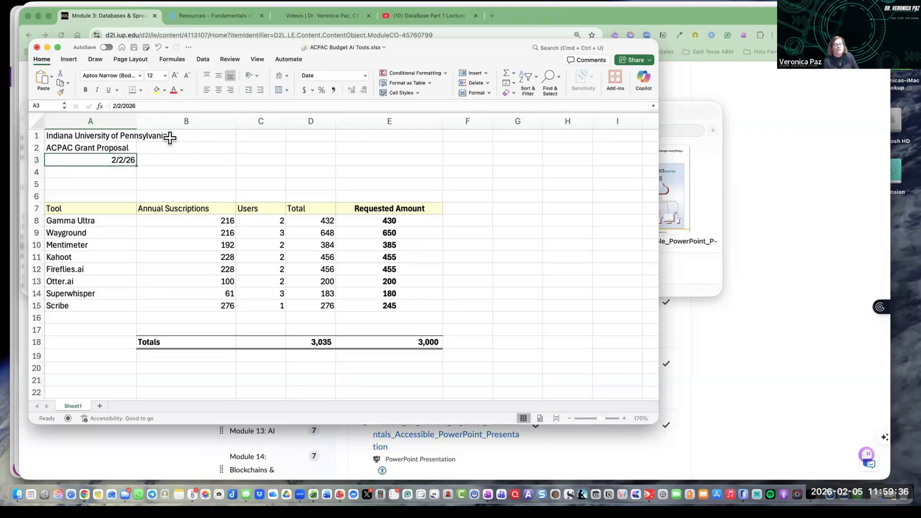
left_click(366, 75)
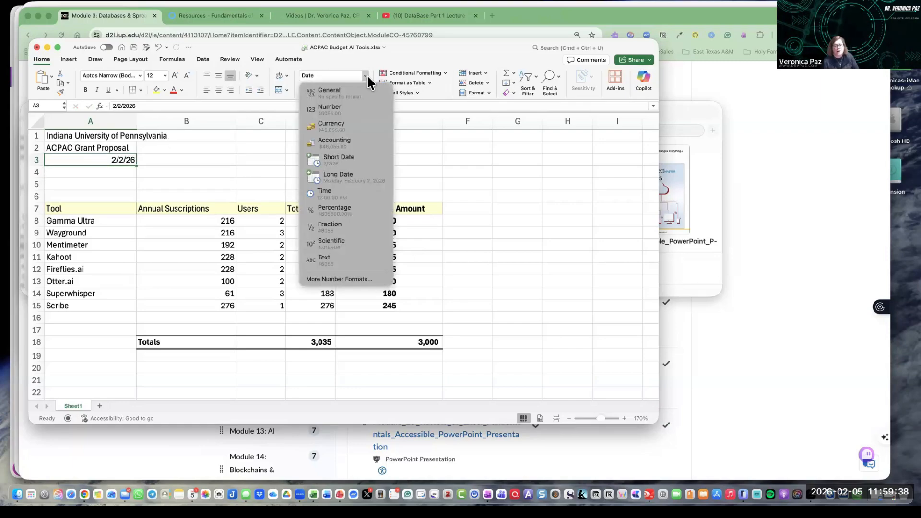
left_click(350, 178)
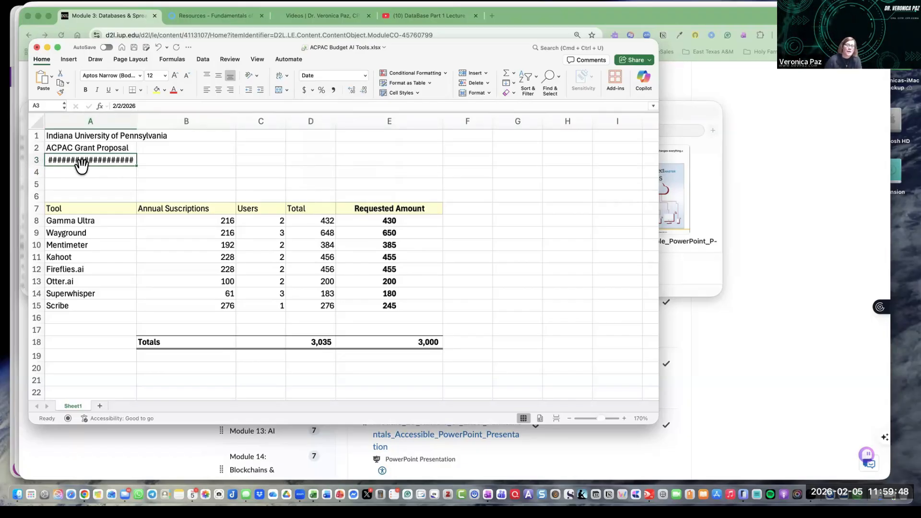
double_click(137, 121)
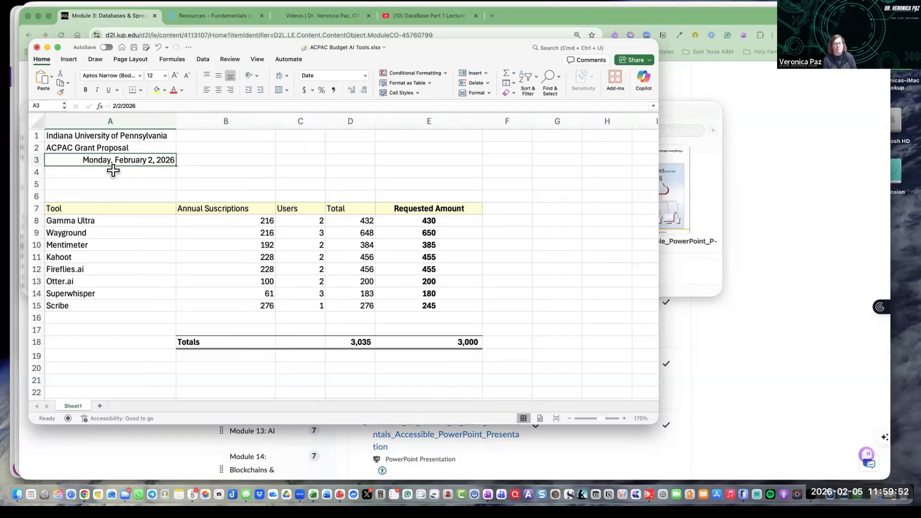
Step: Merge and center the university heading across cells A1 to E1
left_click_drag(63, 136, 424, 128)
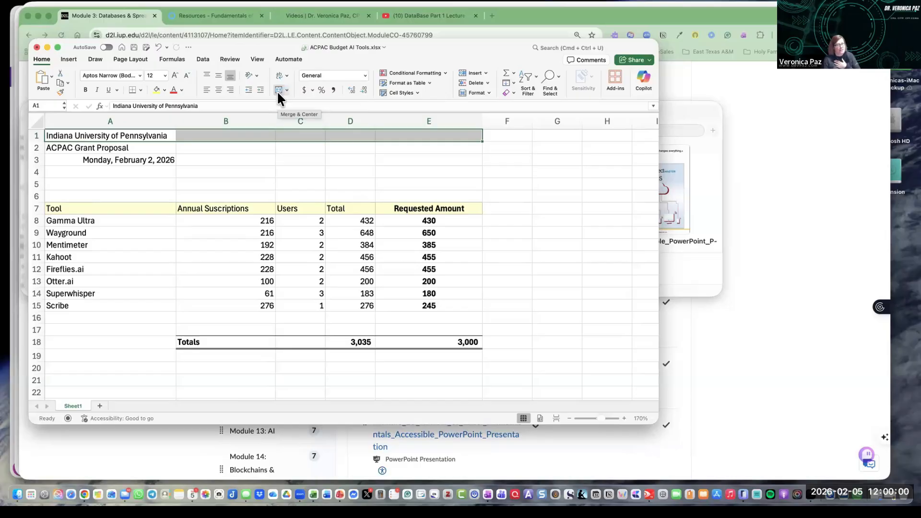
left_click(58, 47)
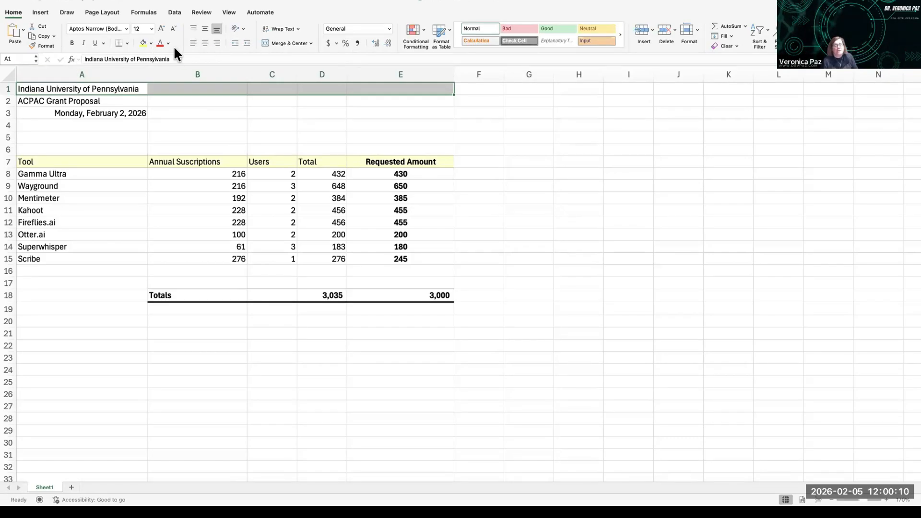
left_click(311, 43)
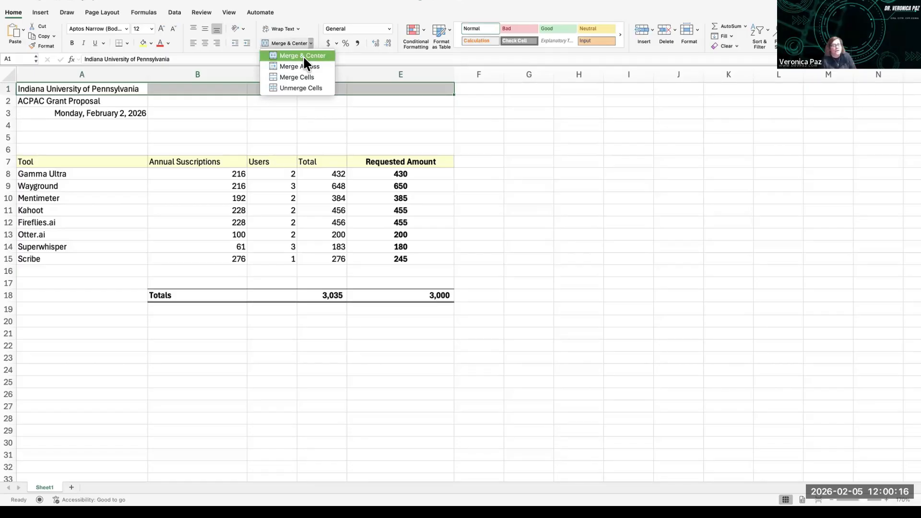
left_click(304, 56)
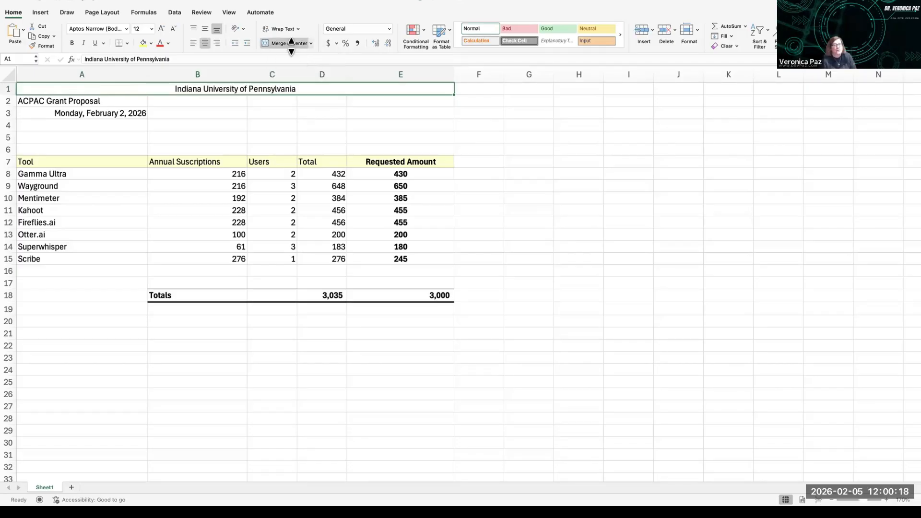
Step: Merge and center the proposal title and the date across columns A to E in rows 2 and 3
left_click_drag(30, 98, 409, 97)
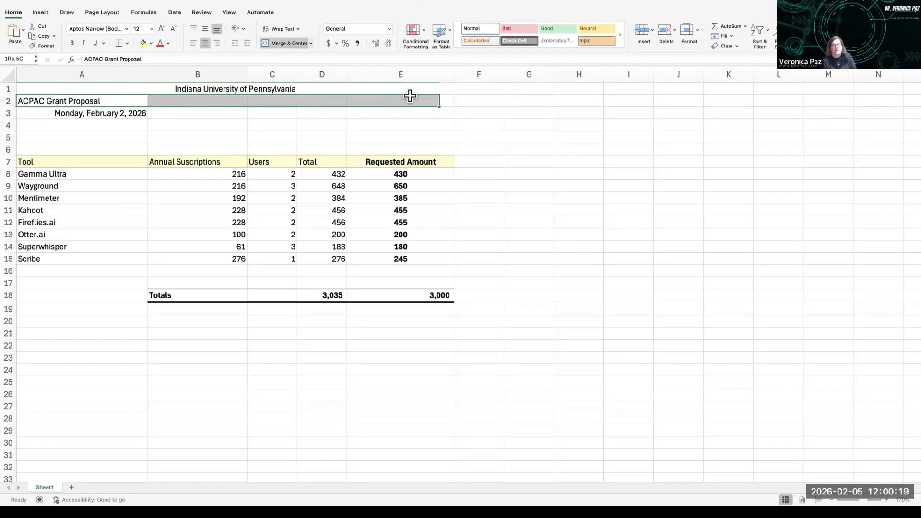
left_click(279, 43)
left_click_drag(29, 113, 406, 111)
left_click(279, 44)
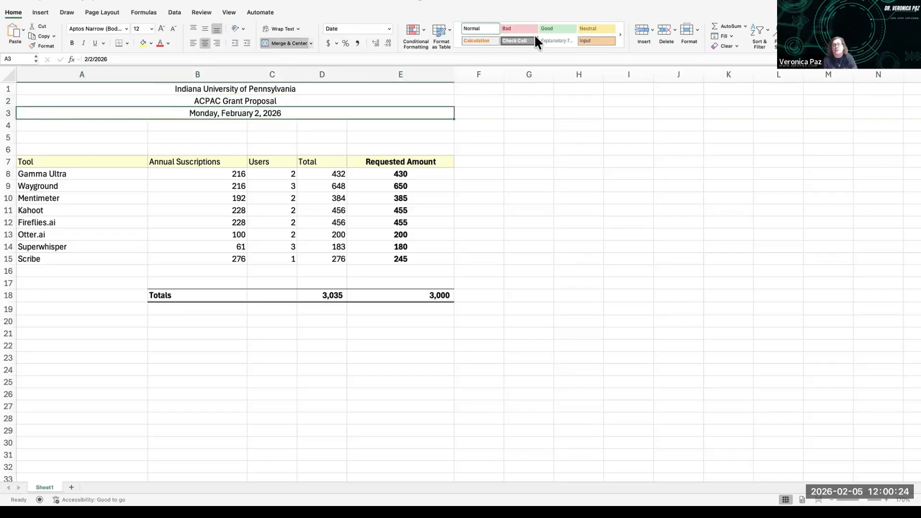
Step: Apply the Good cell style to the three merged heading rows
left_click_drag(138, 87, 136, 111)
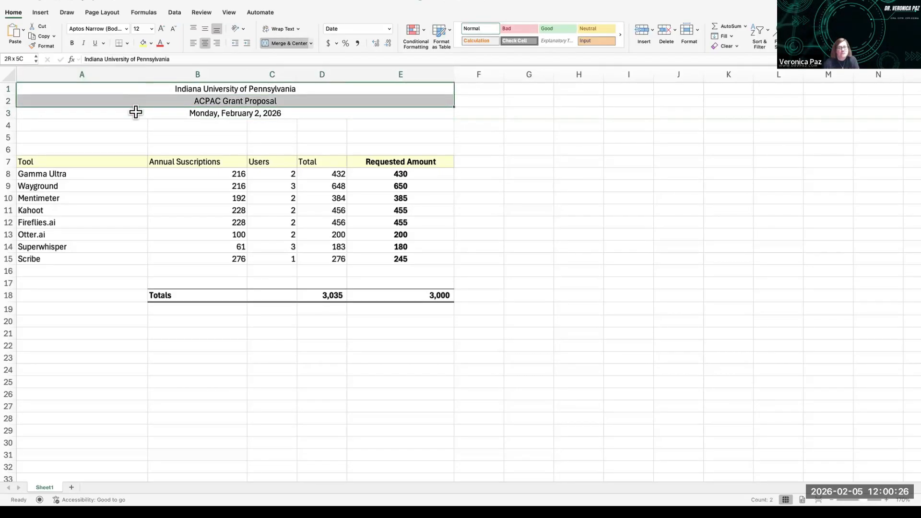
left_click(537, 49)
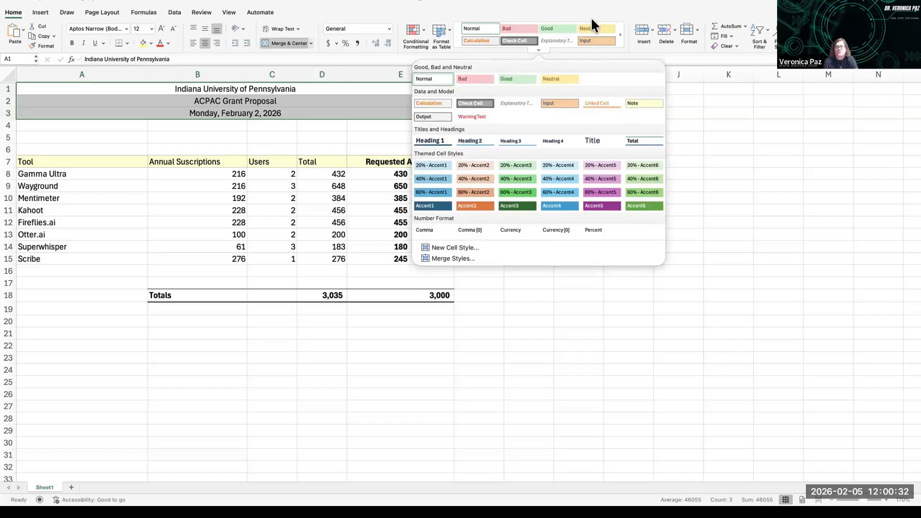
left_click(559, 24)
left_click(555, 28)
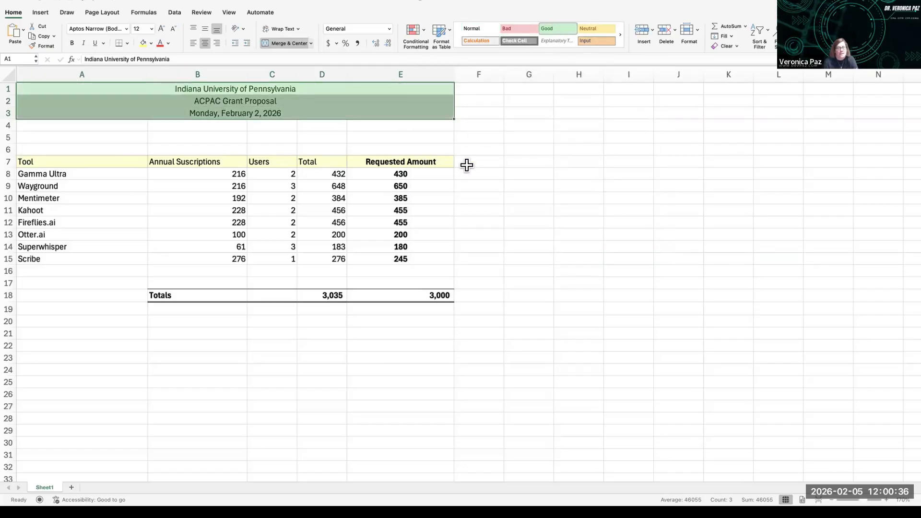
Step: Examine the tool names and the subscription, user and total formulas in row 8
left_click(39, 173)
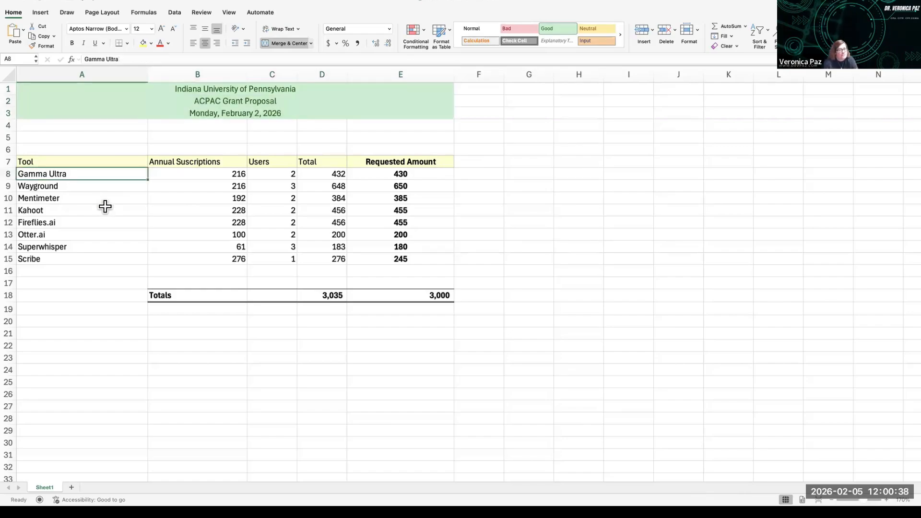
key("Down")
key("Down")
key("Down")
key("Down")
key("Down")
key("Down")
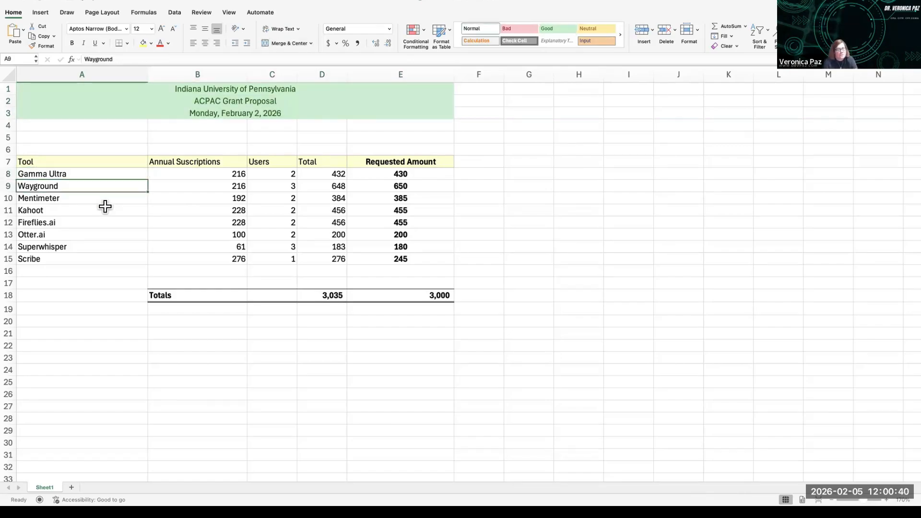
key("Down")
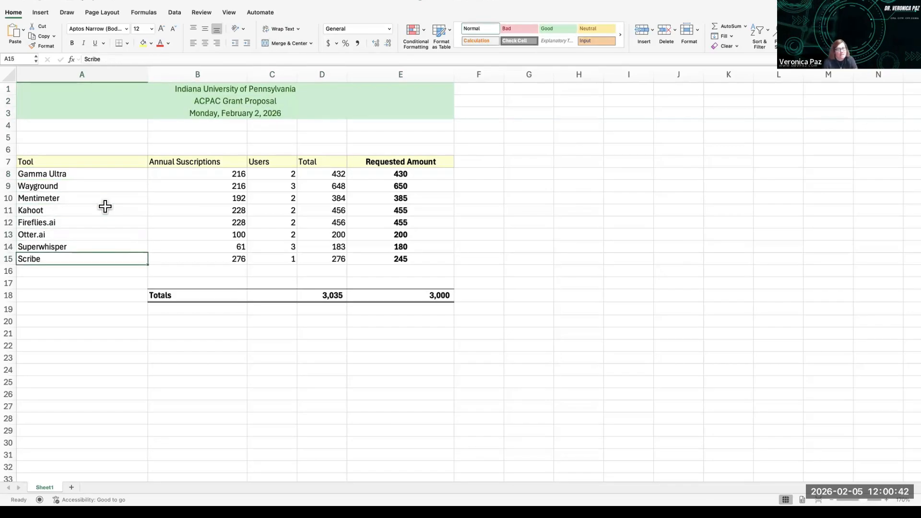
key("Up")
key("Up")
key("Up")
key("Up")
key("Up")
key("Up")
key("Up")
type("G")
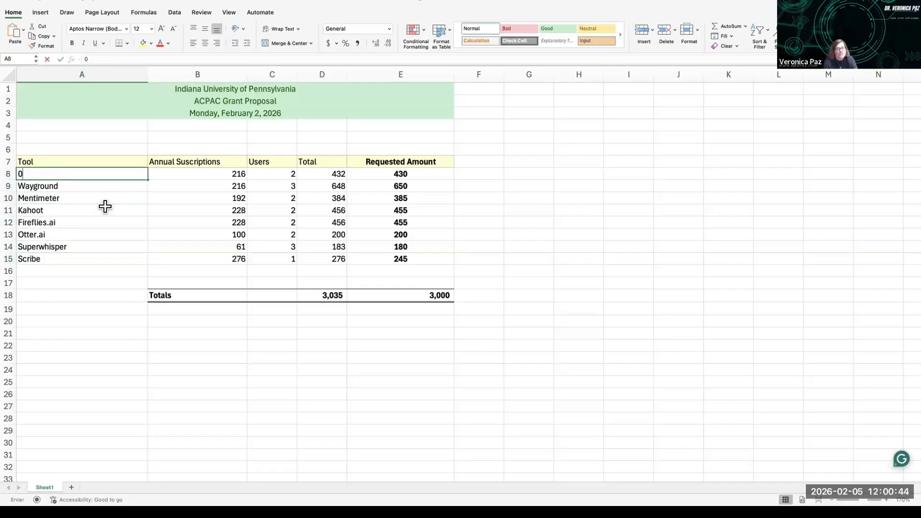
key("Tab")
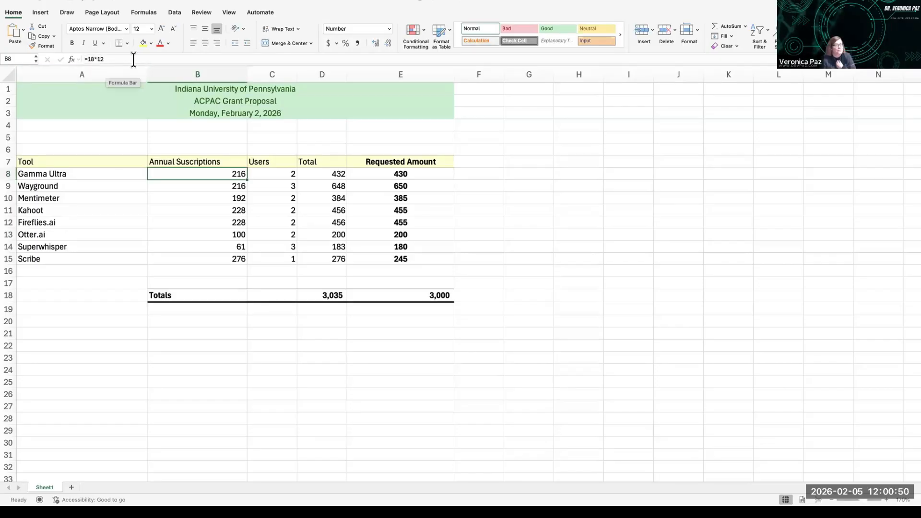
left_click(271, 175)
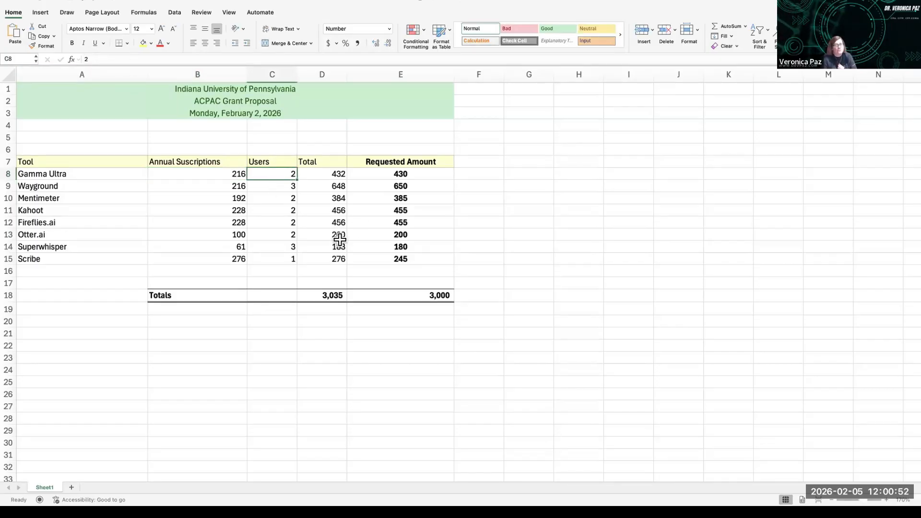
key("Right")
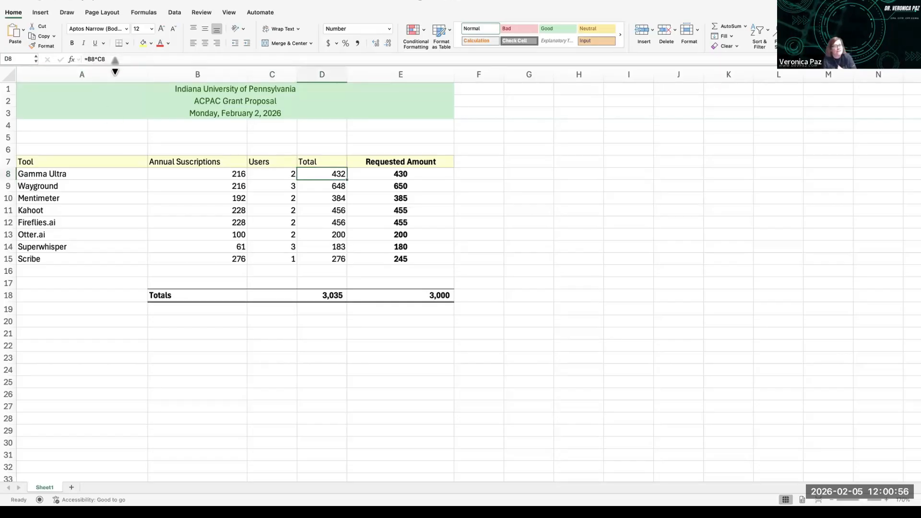
Step: Insert an AutoSum total for the Total column in cell D18
scroll(319, 293, "right", 1)
left_click(325, 297)
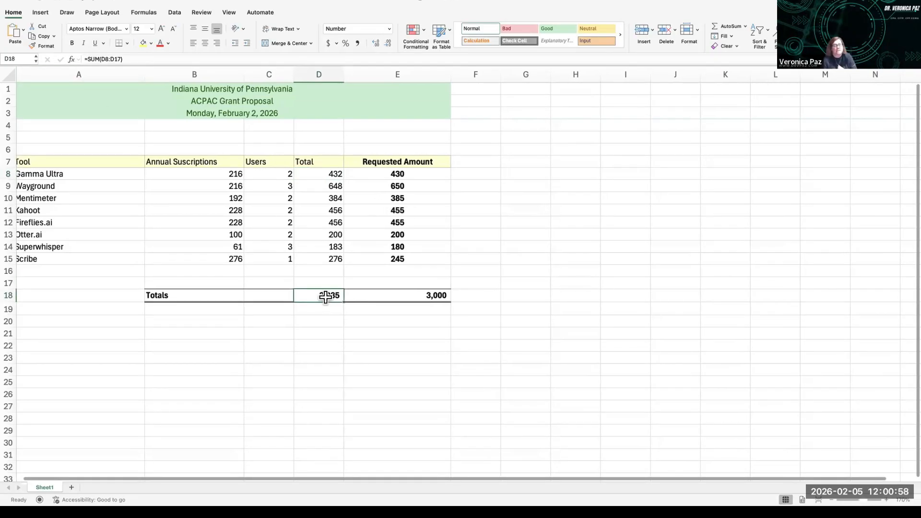
left_click(745, 26)
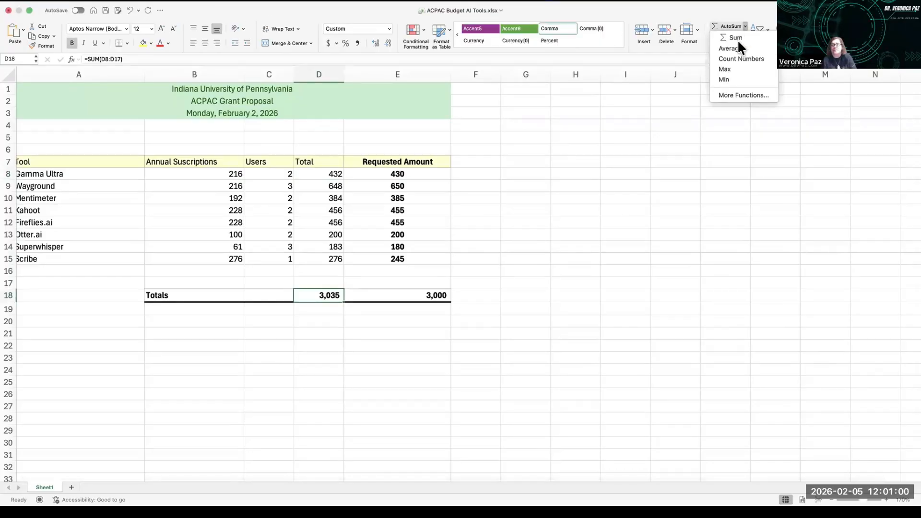
left_click(738, 36)
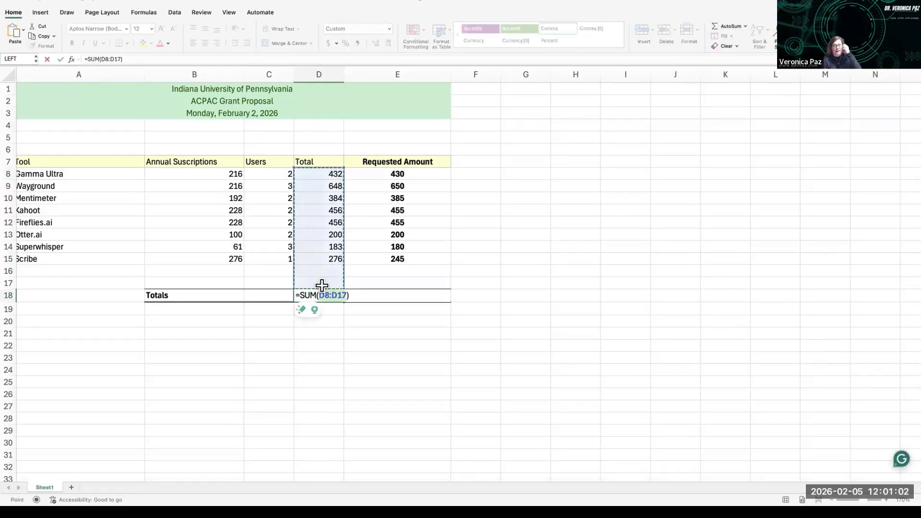
key("Return")
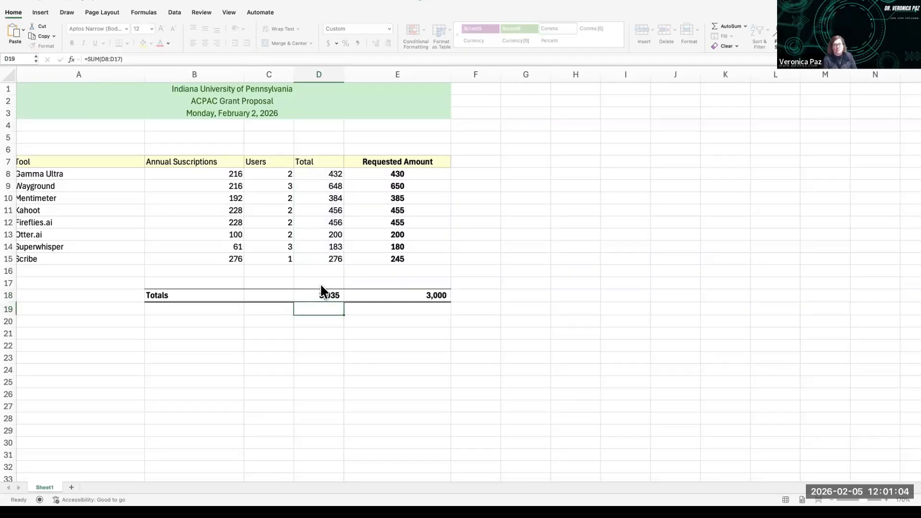
Step: Copy the D18 sum formula and paste it into E18 to total the Requested Amount column
left_click(321, 288)
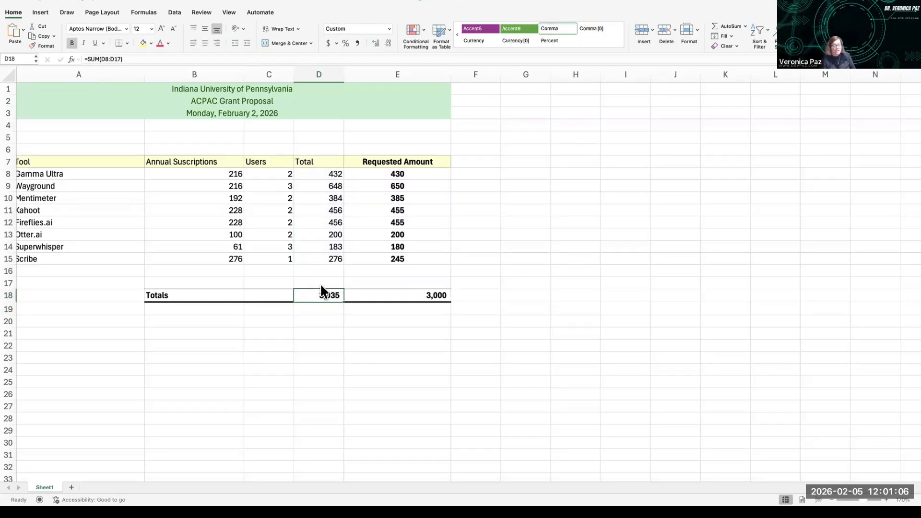
key("super+c")
scroll(365, 288, "right", 1)
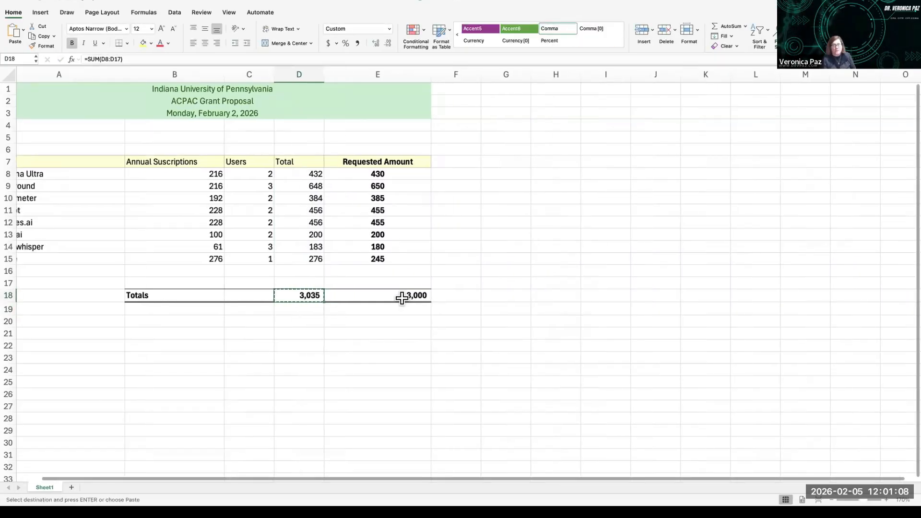
left_click(403, 295)
key("super+v")
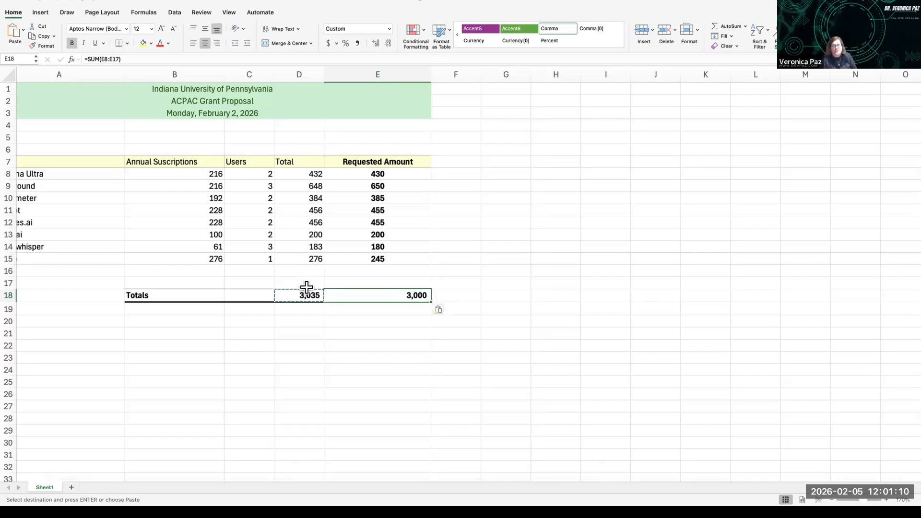
Step: Check the sum formulas in the row 18 totals
left_click(301, 295)
left_click(376, 290)
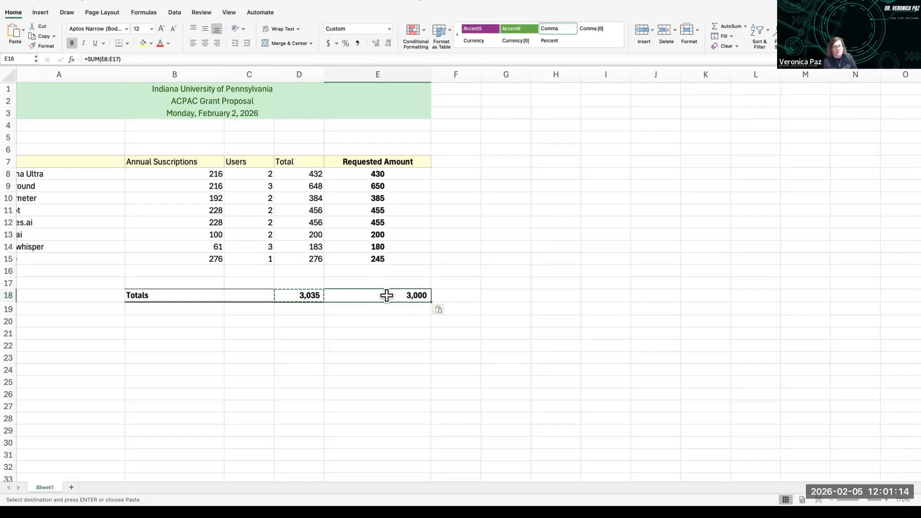
scroll(394, 307, "left", 1)
scroll(399, 314, "down", 1)
scroll(394, 313, "up", 1)
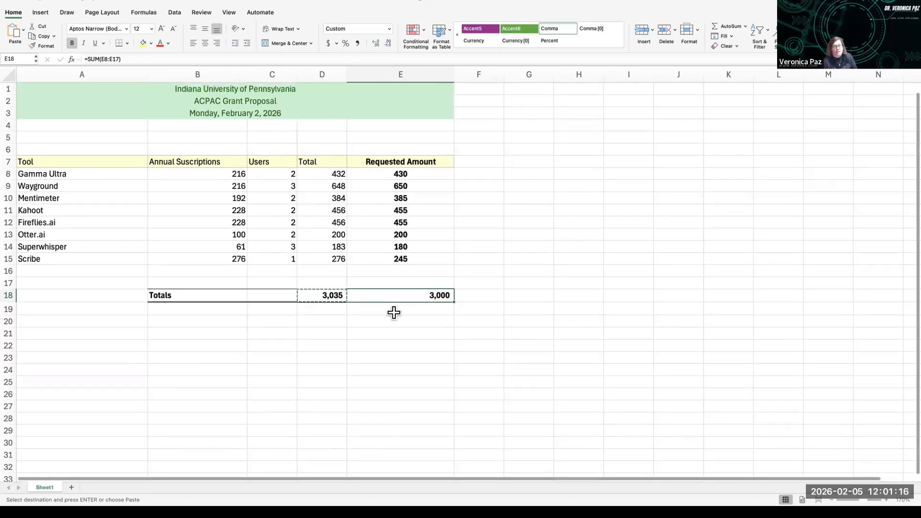
scroll(394, 313, "right", 1)
scroll(394, 313, "left", 1)
scroll(393, 313, "down", 1)
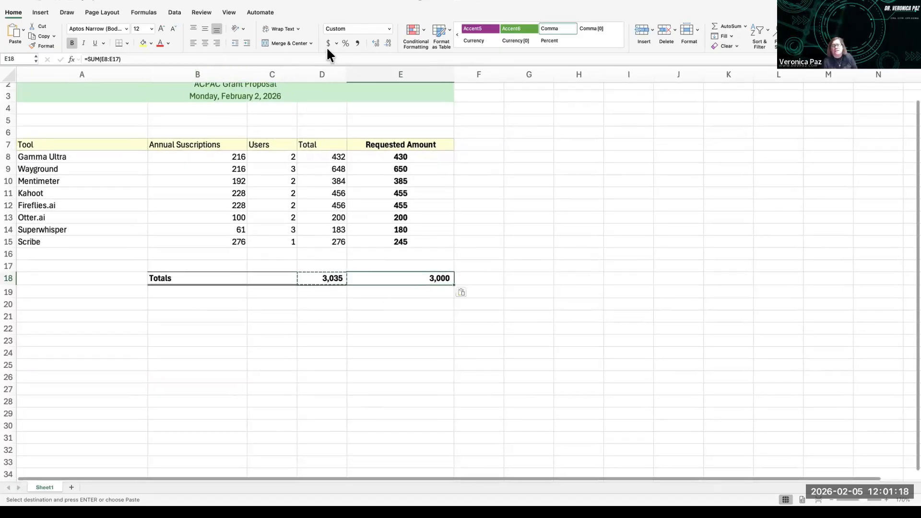
Step: Highlight Annual Subscriptions cells B8:B15 greater than 228 with a Yellow Fill with Dark Yellow Text conditional formatting rule
left_click(422, 30)
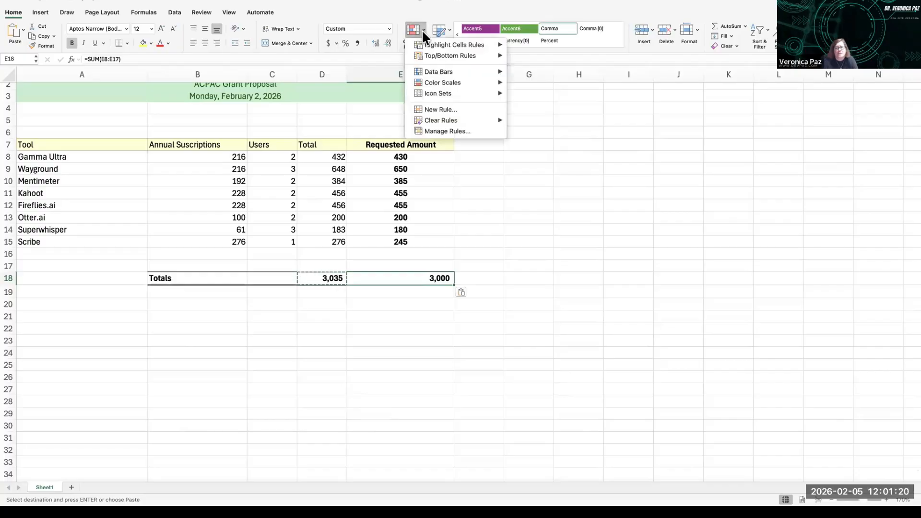
mouse_move(436, 48)
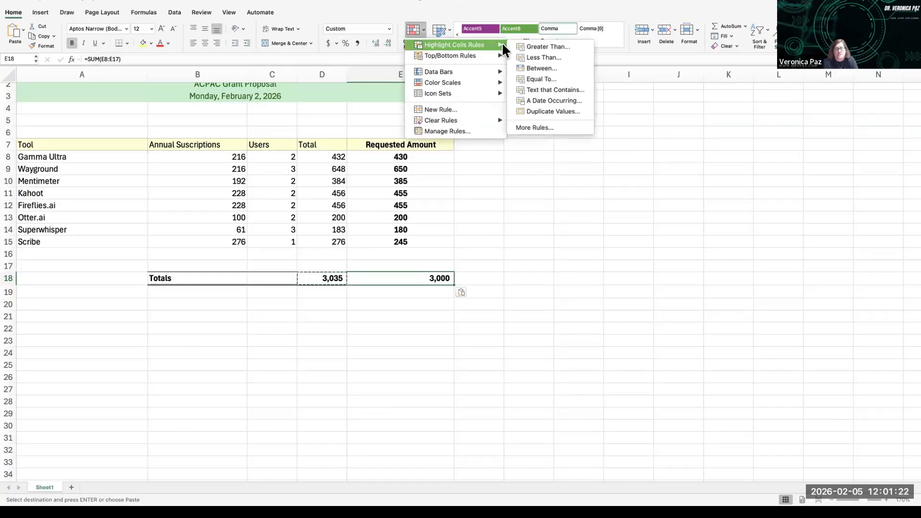
left_click(203, 158)
left_click_drag(201, 159, 202, 243)
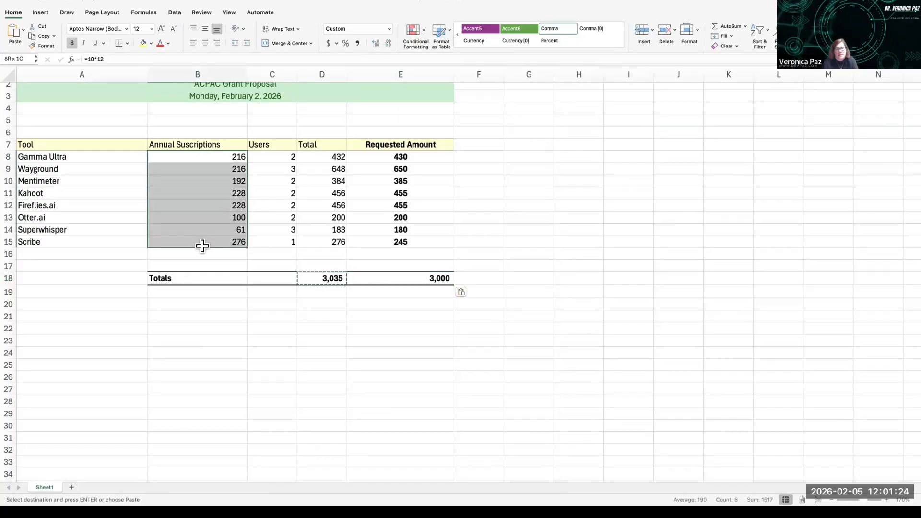
left_click(425, 31)
mouse_move(429, 46)
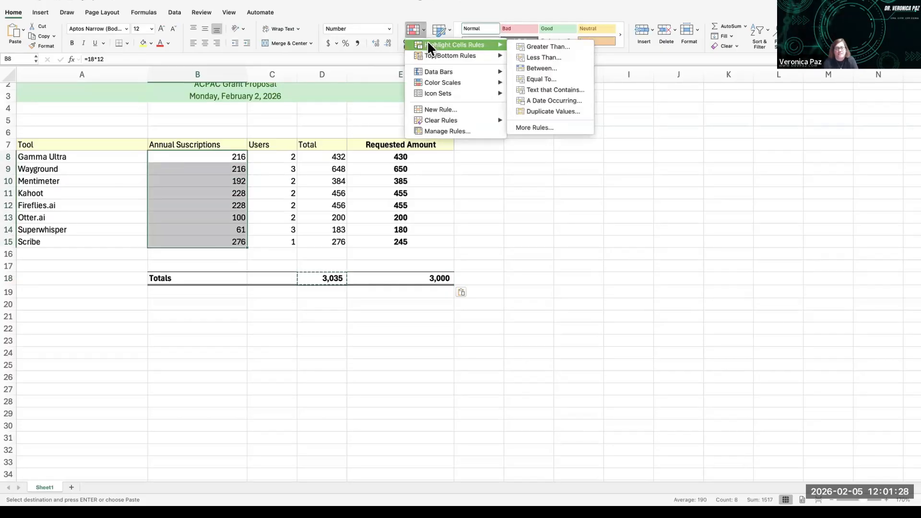
left_click(526, 45)
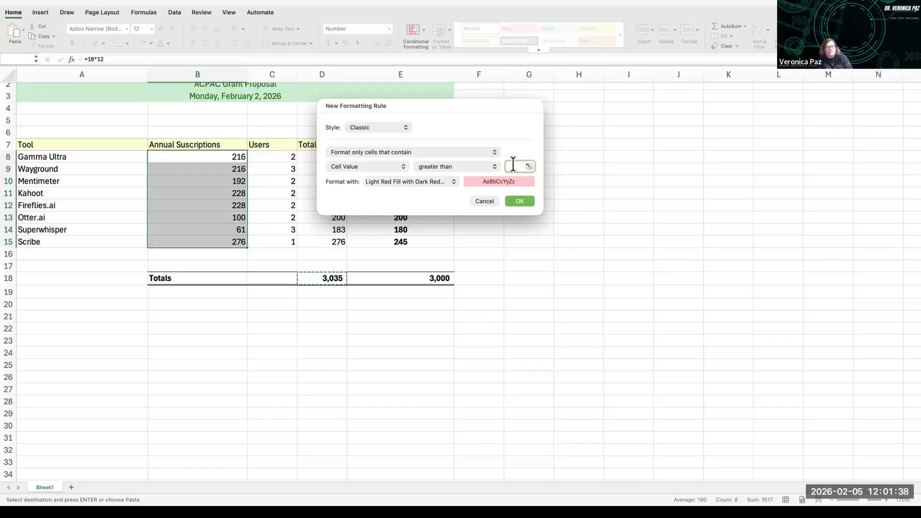
type("228")
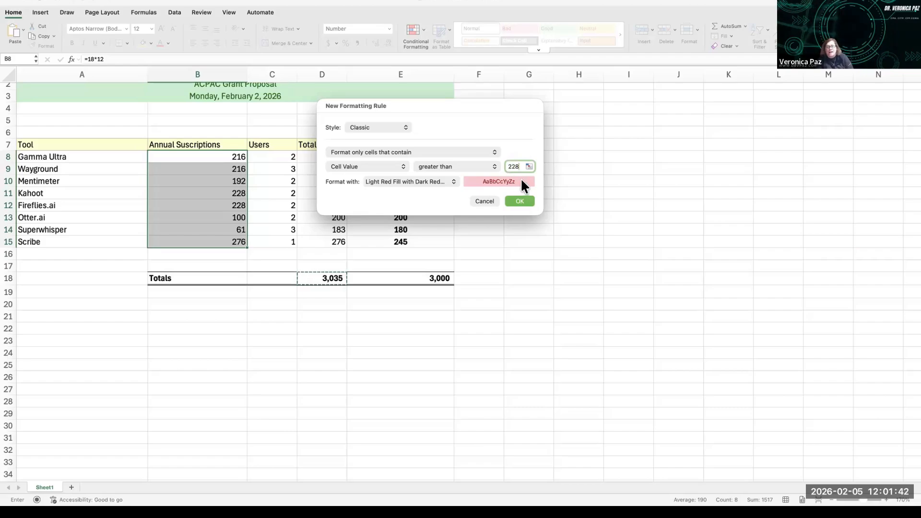
left_click(451, 182)
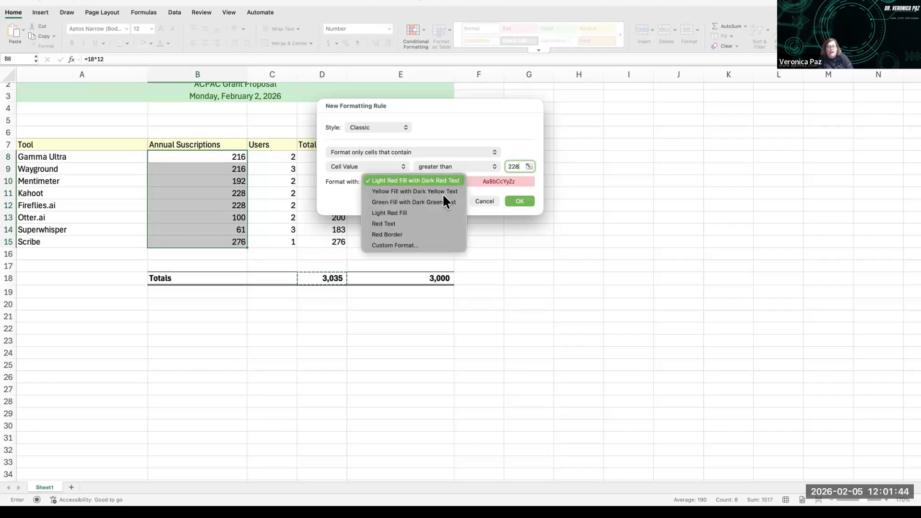
left_click(441, 200)
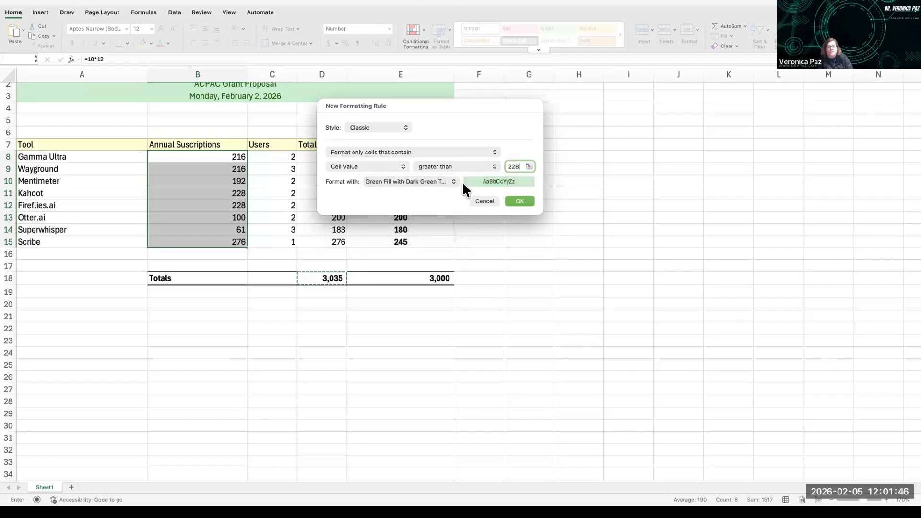
left_click(451, 180)
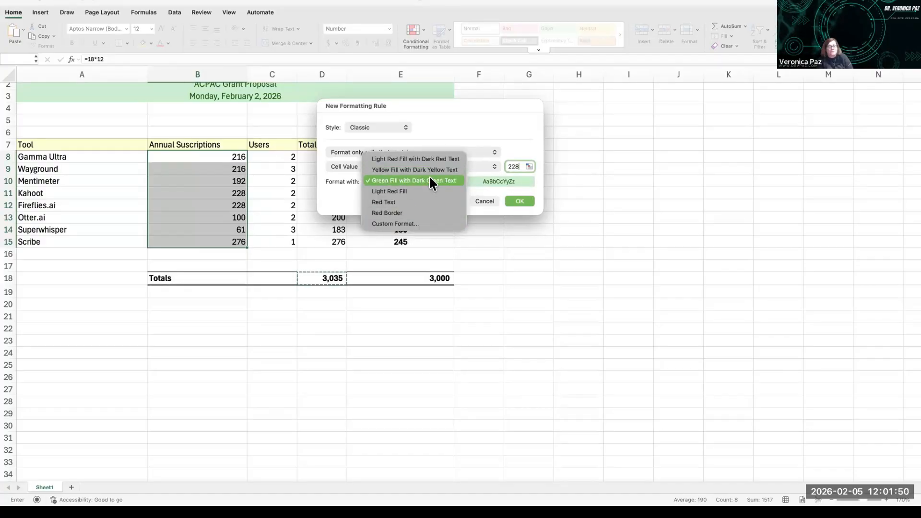
left_click(405, 170)
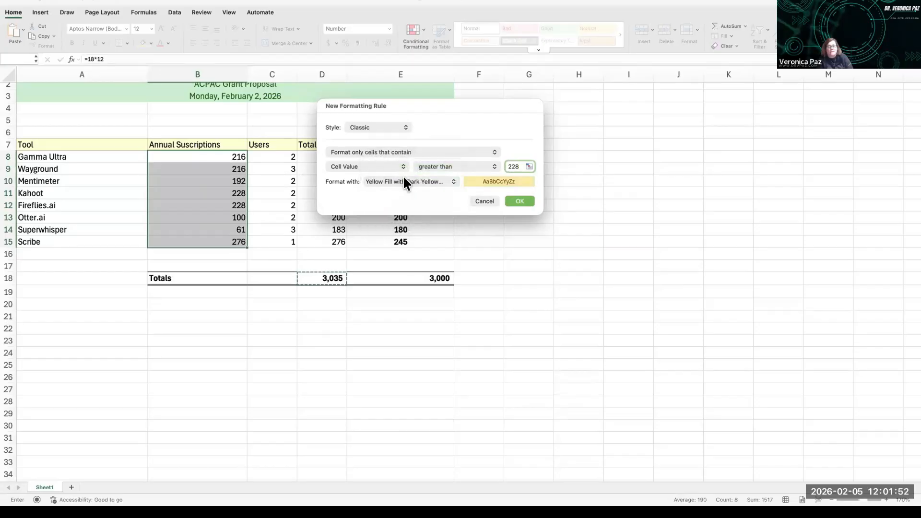
left_click(521, 201)
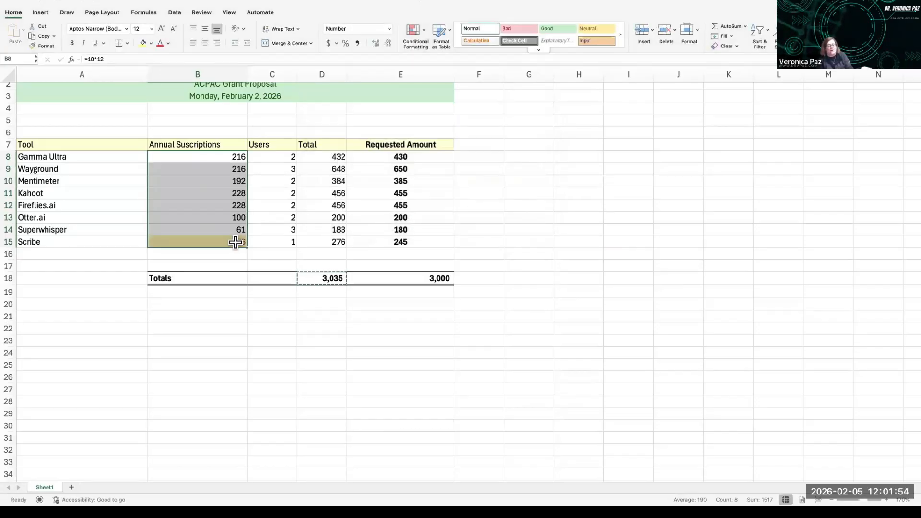
left_click(217, 237)
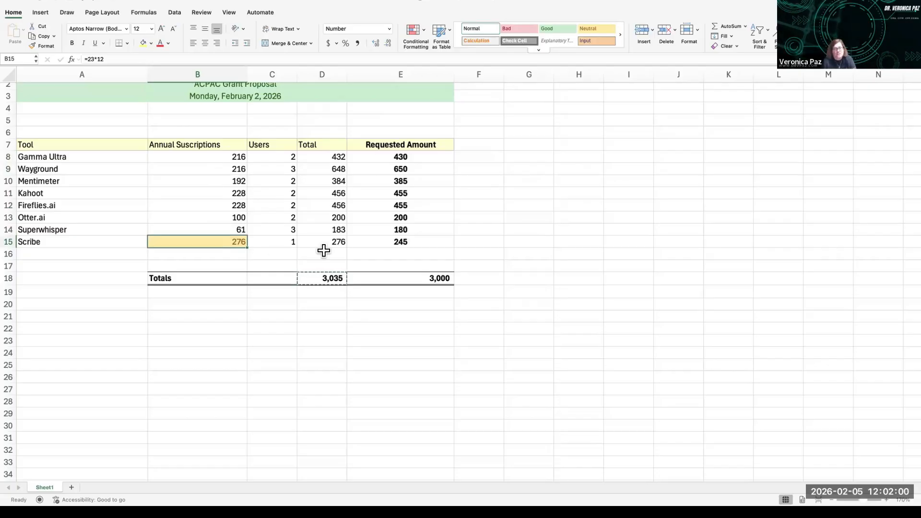
Step: Delete the greater-than-228 conditional formatting rule from the subscription cells
scroll(322, 249, "up", 2)
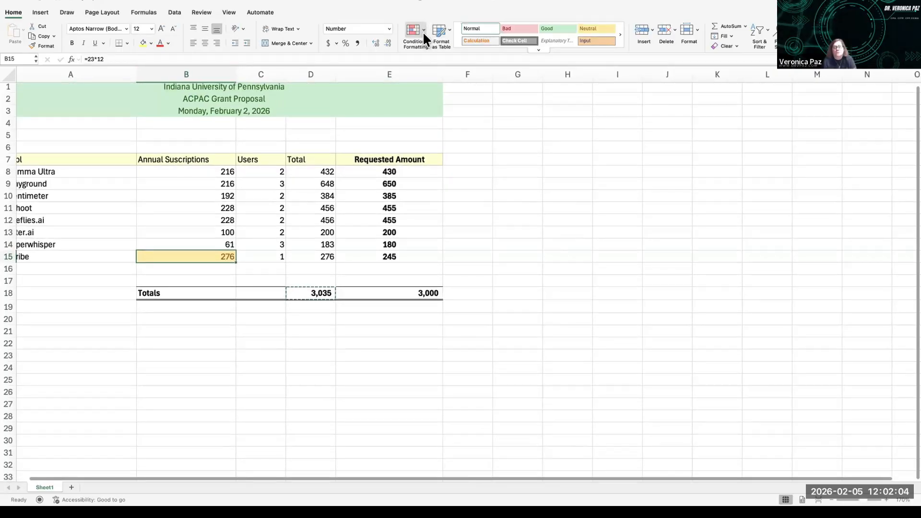
left_click(423, 31)
left_click(436, 130)
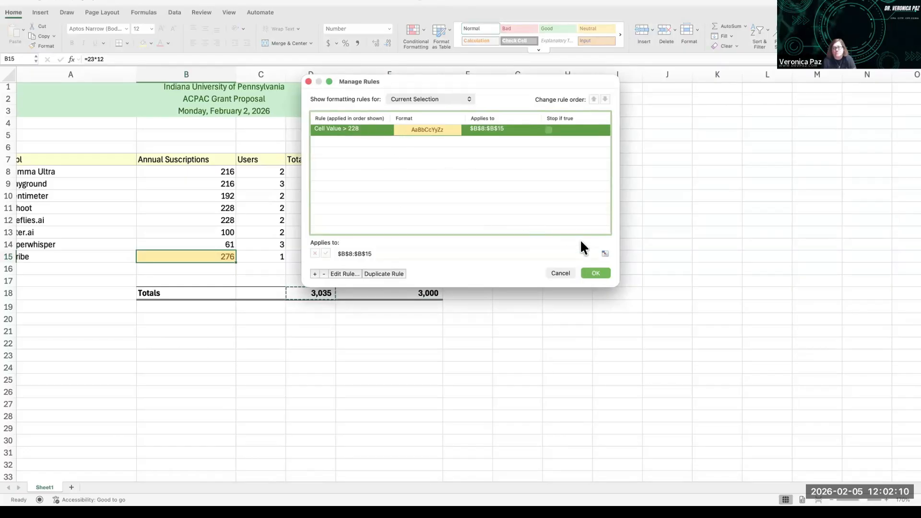
left_click(324, 273)
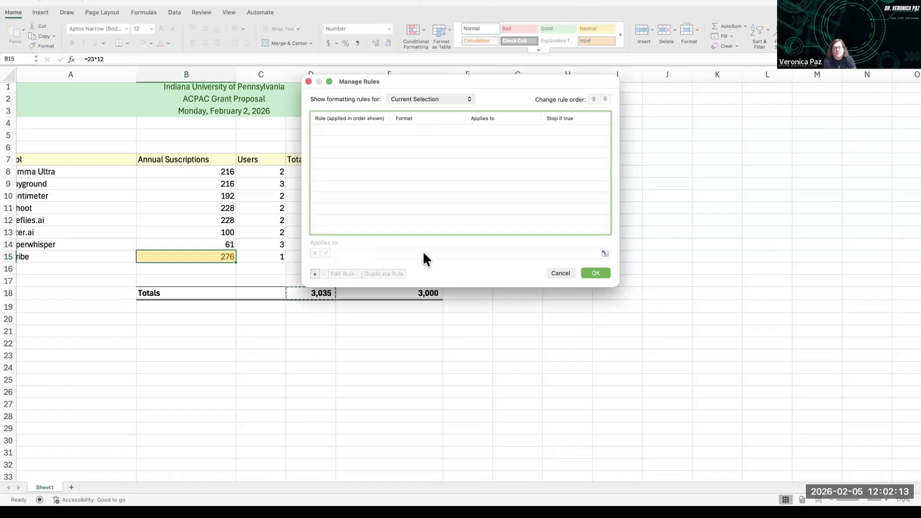
left_click(596, 273)
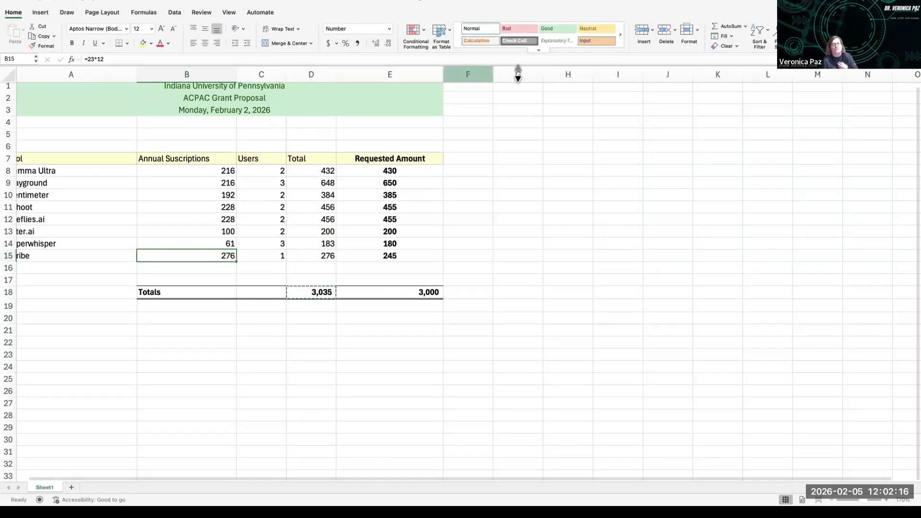
Step: Open the Formula Builder for B15, search for vloo, and insert the VLOOKUP function into the formula
left_click(135, 14)
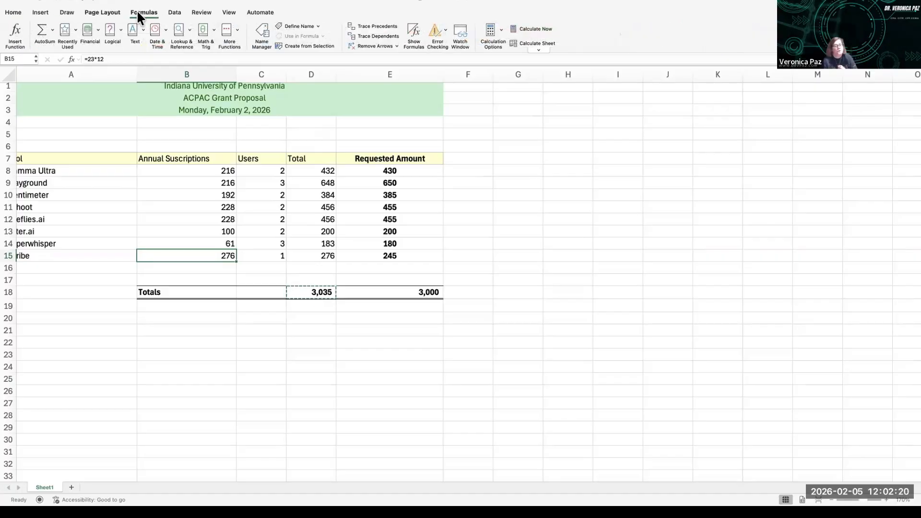
left_click(15, 36)
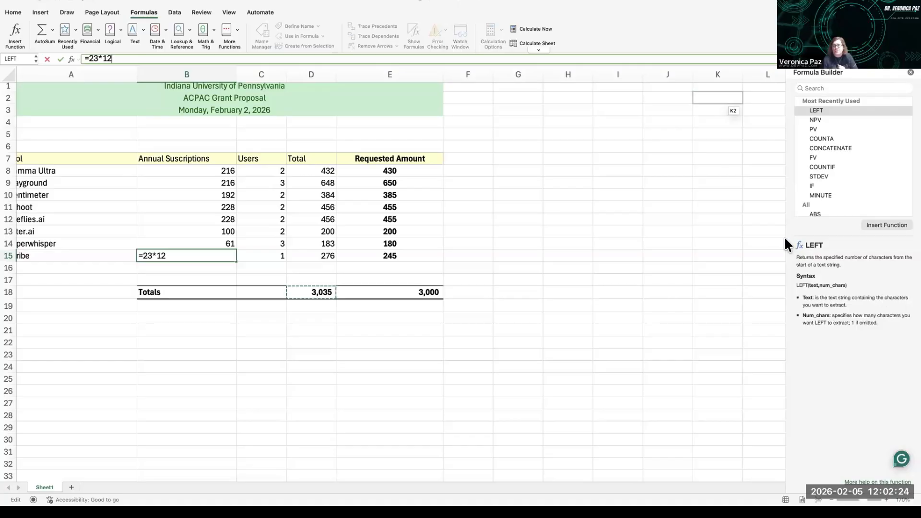
left_click_drag(782, 243, 563, 258)
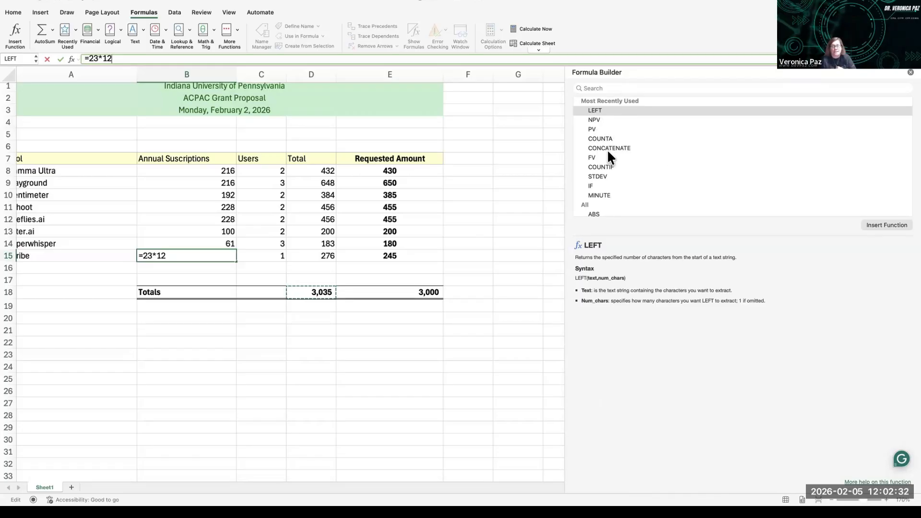
left_click(588, 88)
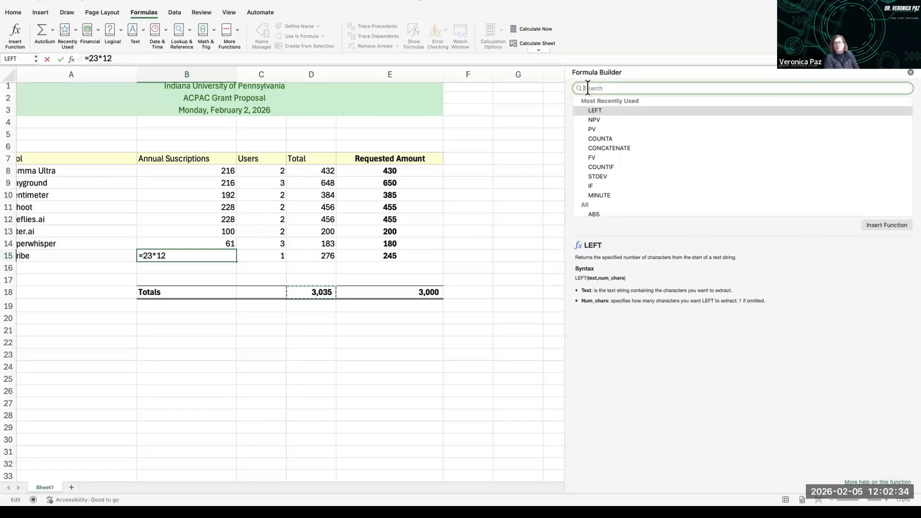
type("vloo")
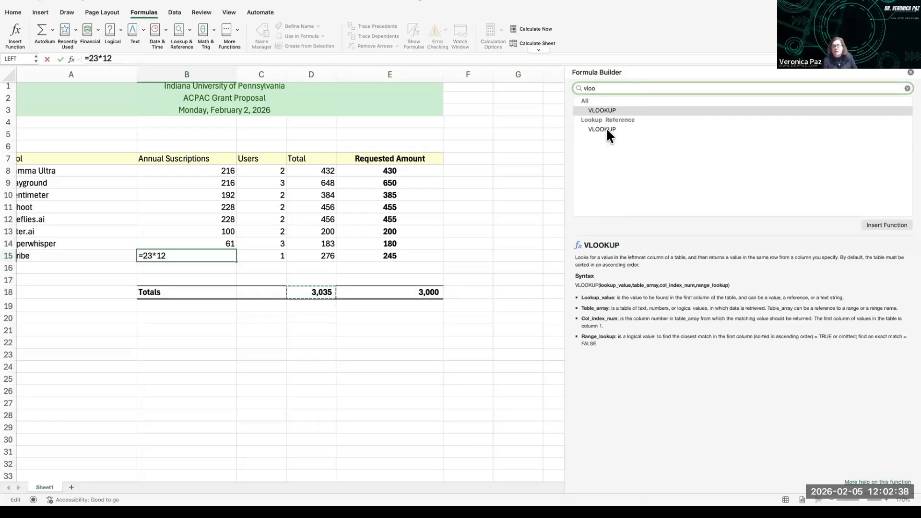
left_click(602, 129)
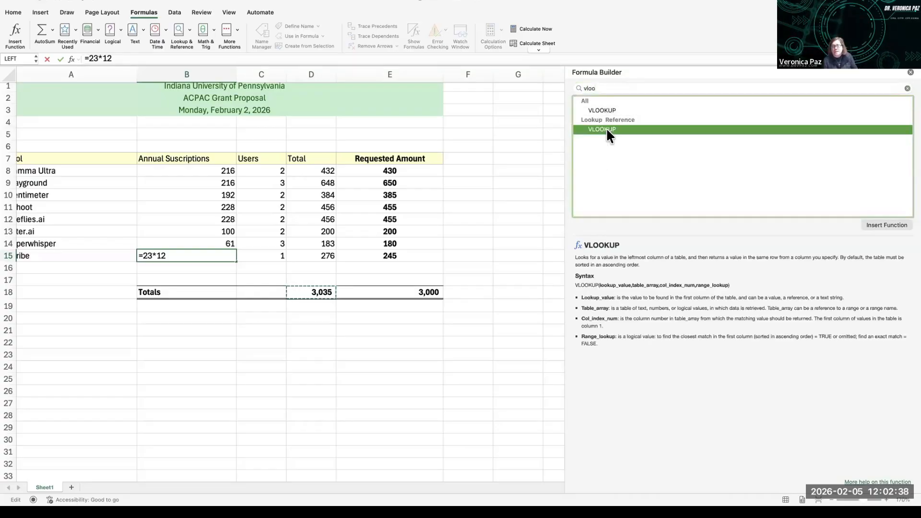
left_click(887, 225)
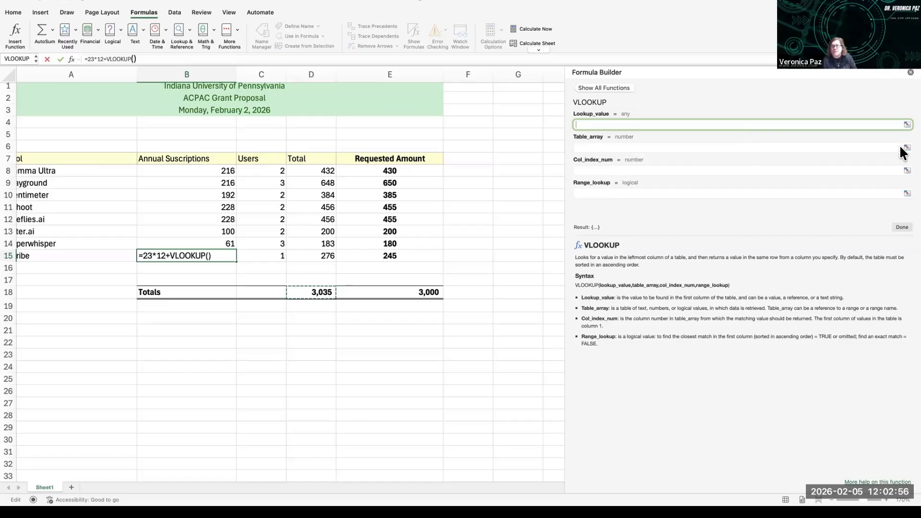
Step: Fill in the VLOOKUP arguments: table array A7:E15, column index 4, lookup value "Kahoot", and finish the function
left_click(609, 148)
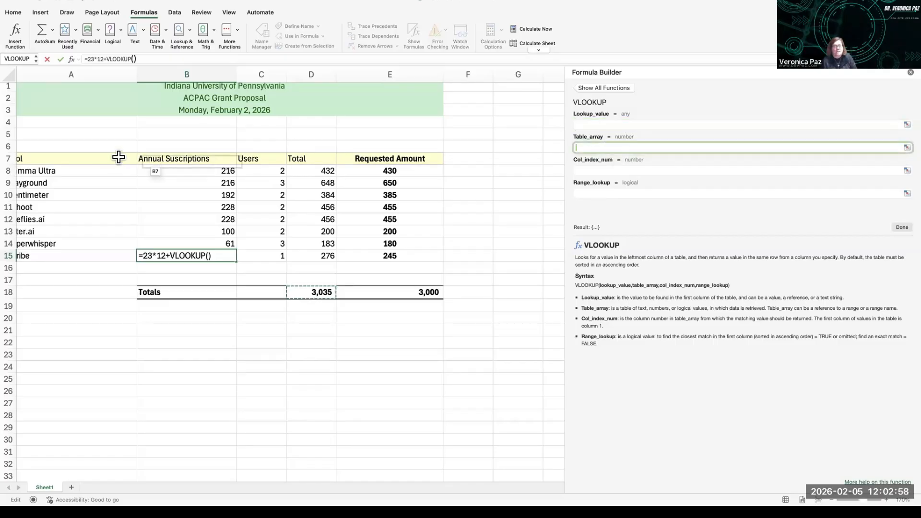
left_click_drag(64, 158, 405, 255)
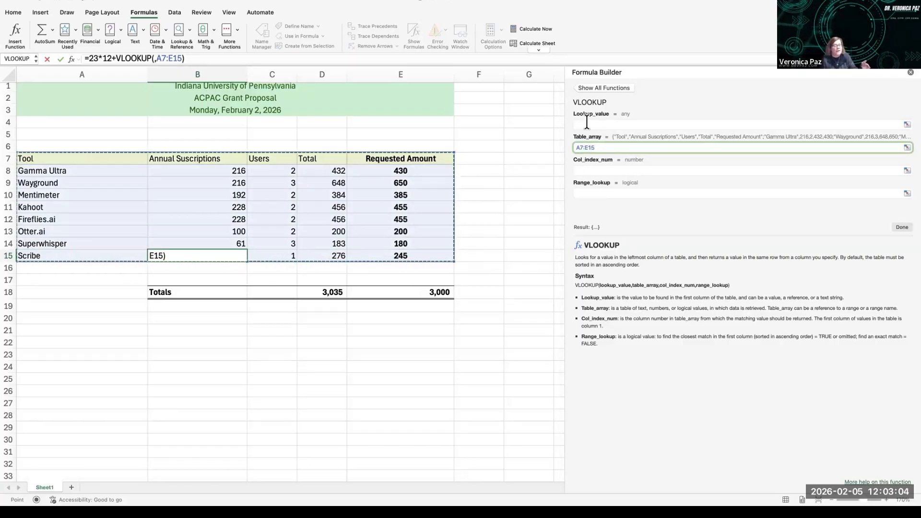
left_click(579, 170)
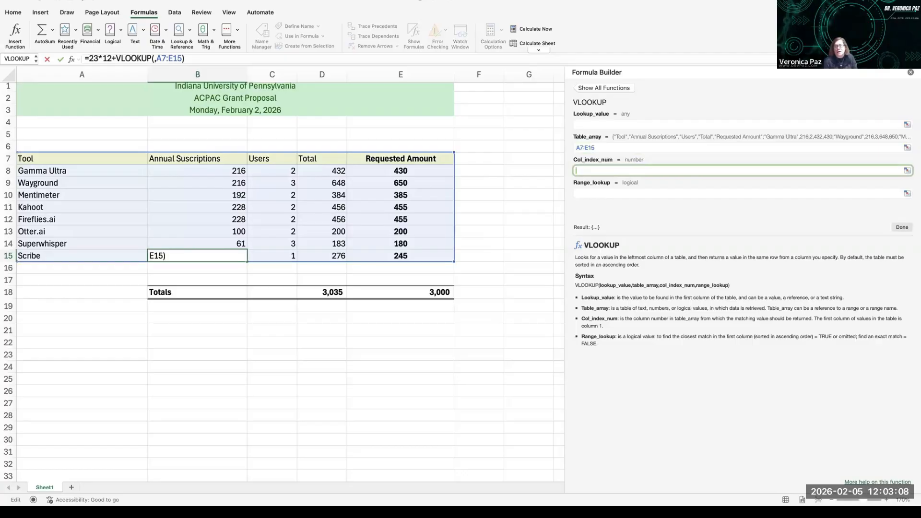
type("4")
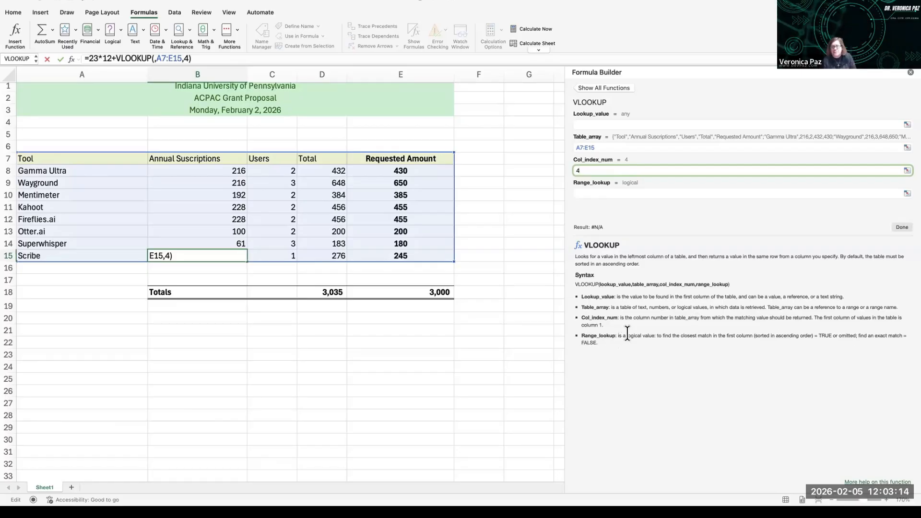
left_click(601, 192)
left_click(587, 124)
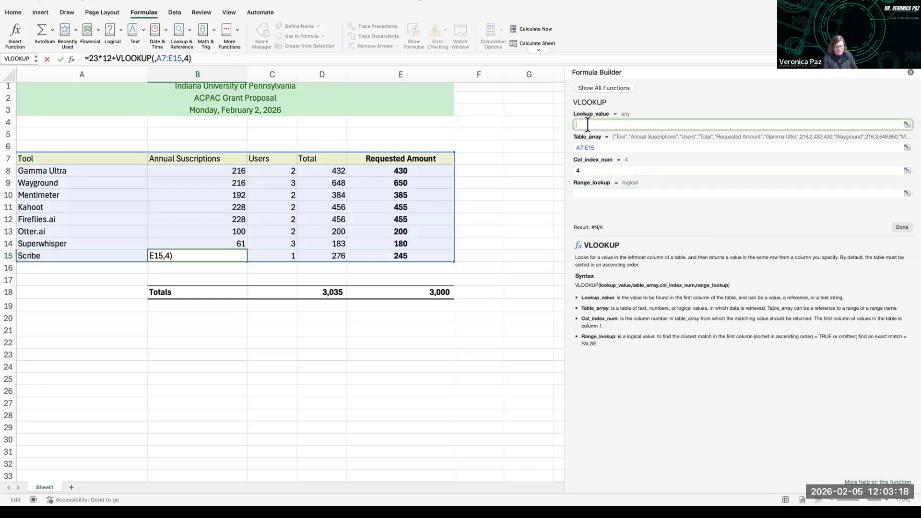
type("\"")
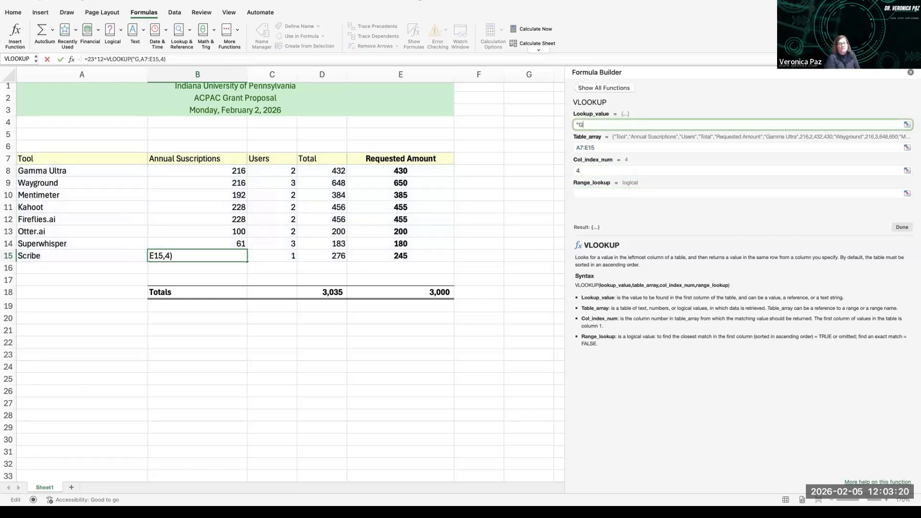
type("Kahoot")
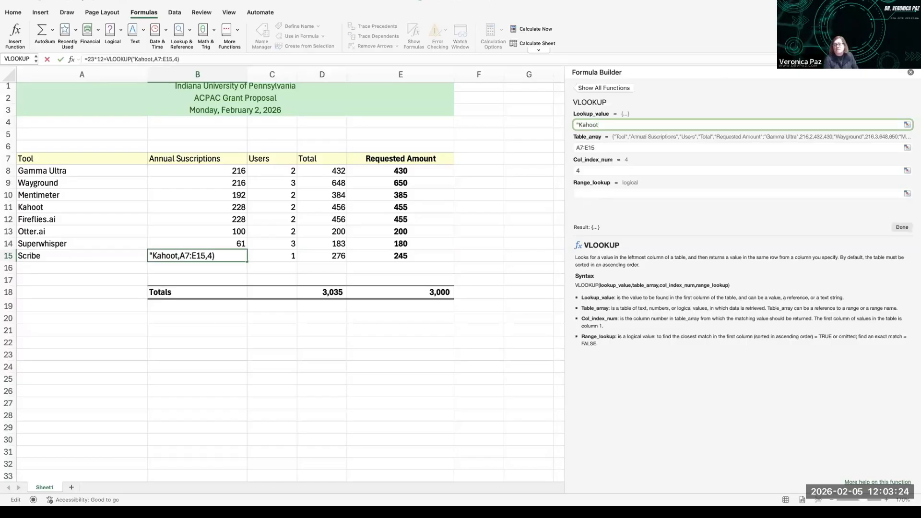
type("\"")
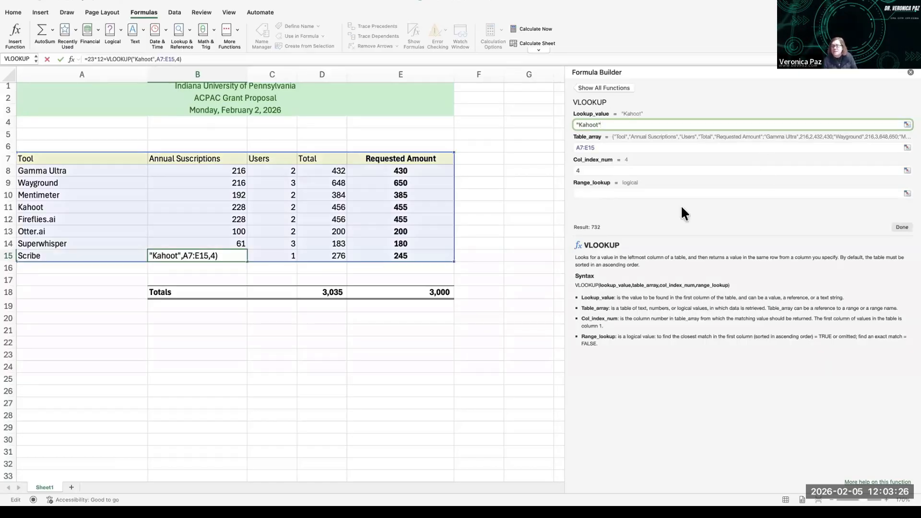
left_click(610, 194)
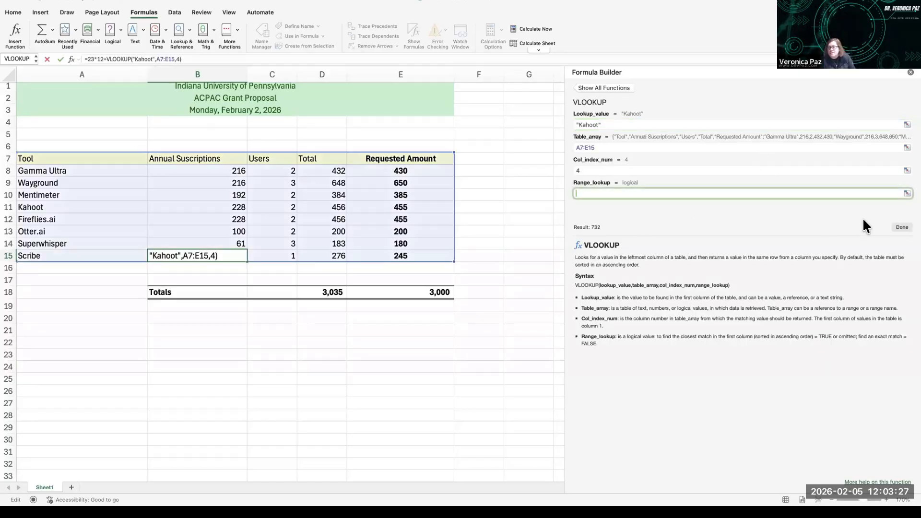
left_click(902, 228)
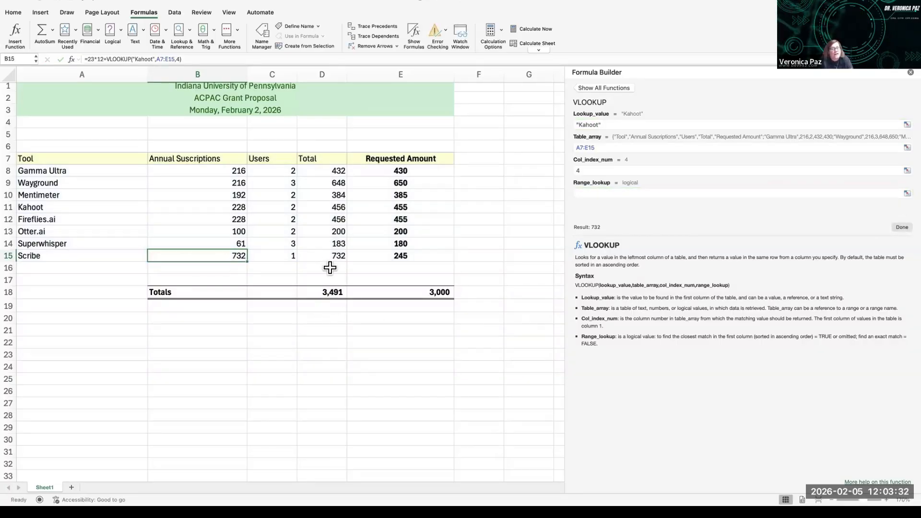
Step: Remove the VLOOKUP portion from B15's formula, leaving =23*12
left_click(106, 59)
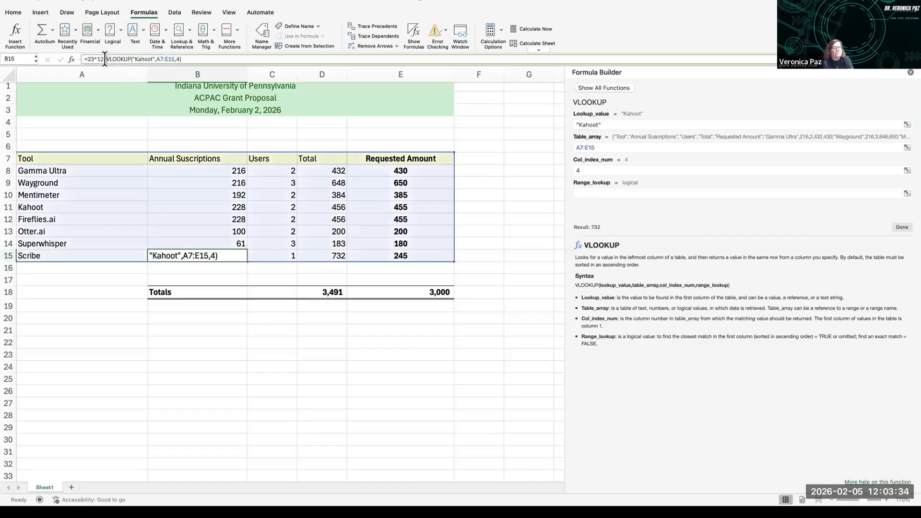
left_click_drag(106, 59, 209, 57)
key("super+c")
key("BackSpace")
key("BackSpace")
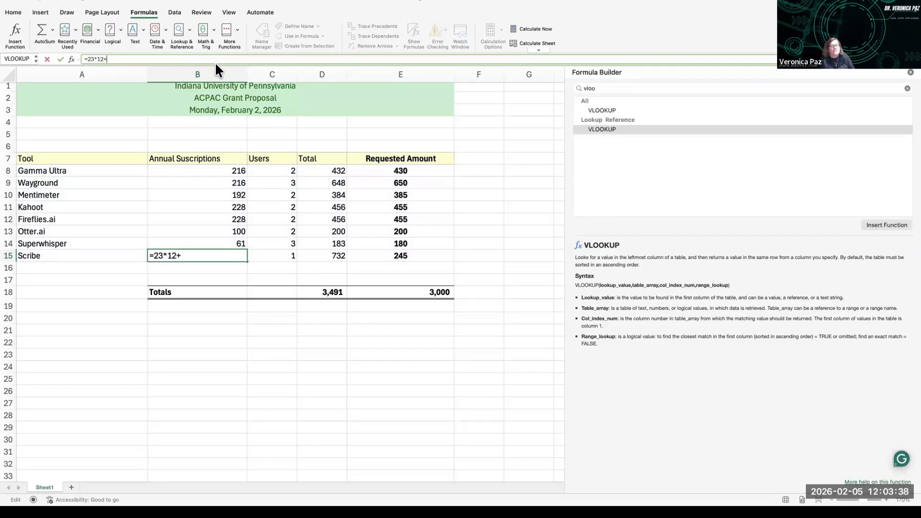
key("Return")
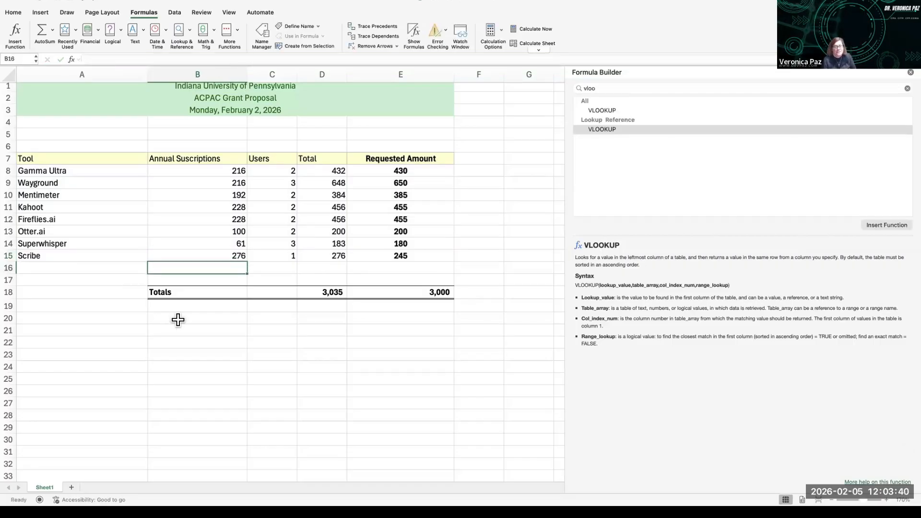
Step: Paste the VLOOKUP("Kahoot",A7:E15,4) text into B20 and prefix it with an equals sign to make it a formula
left_click(181, 319)
key("super+v")
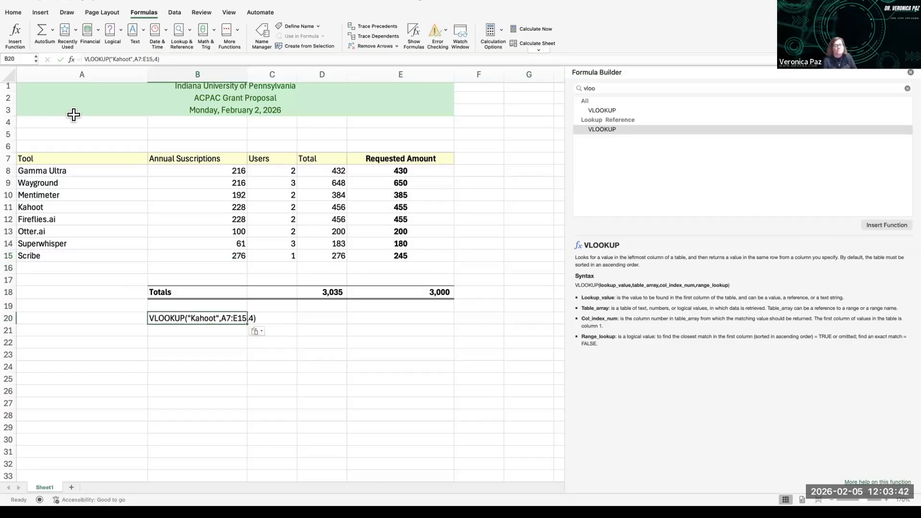
left_click(86, 59)
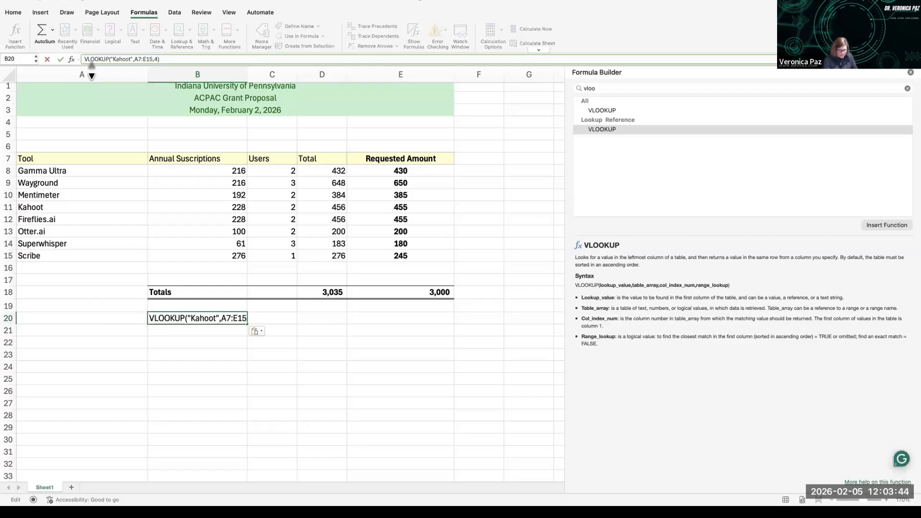
type("=")
key("Return")
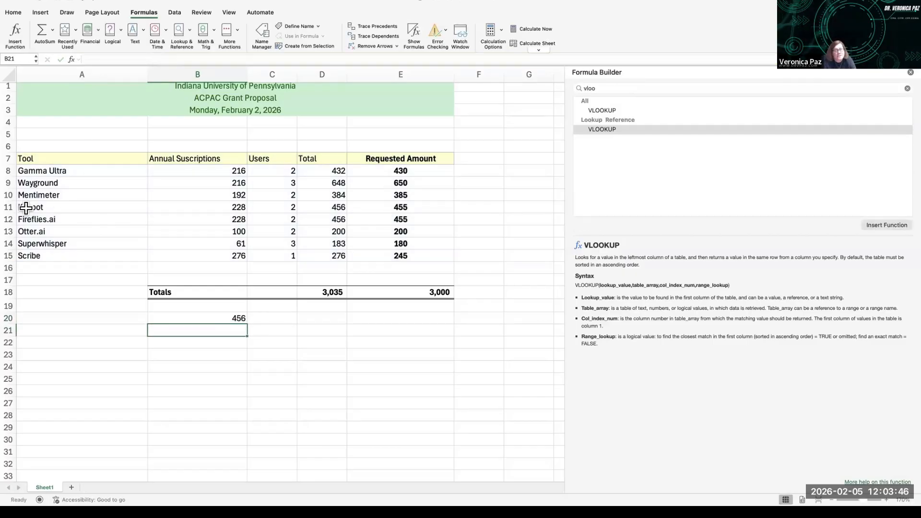
Step: Compare the B20 lookup result against the Kahoot row's values in the table
left_click(26, 207)
left_click(332, 208)
left_click(222, 316)
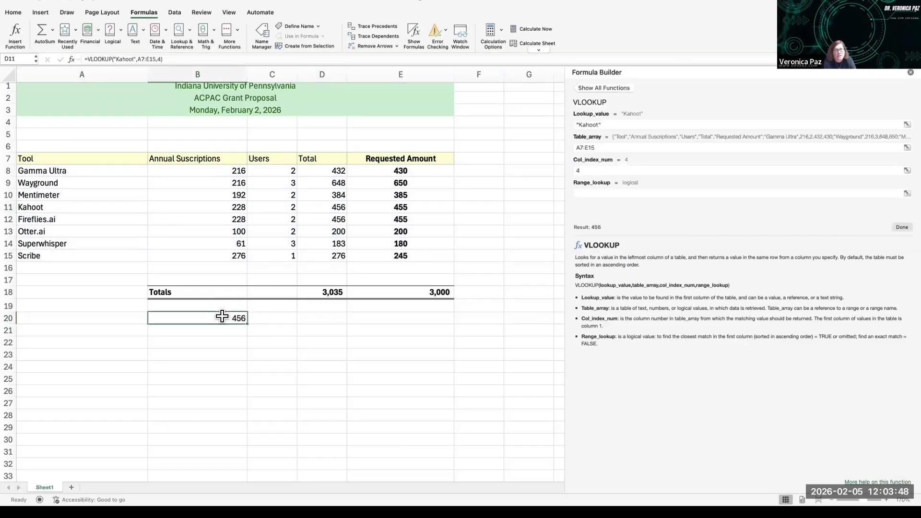
scroll(236, 309, "up", 1)
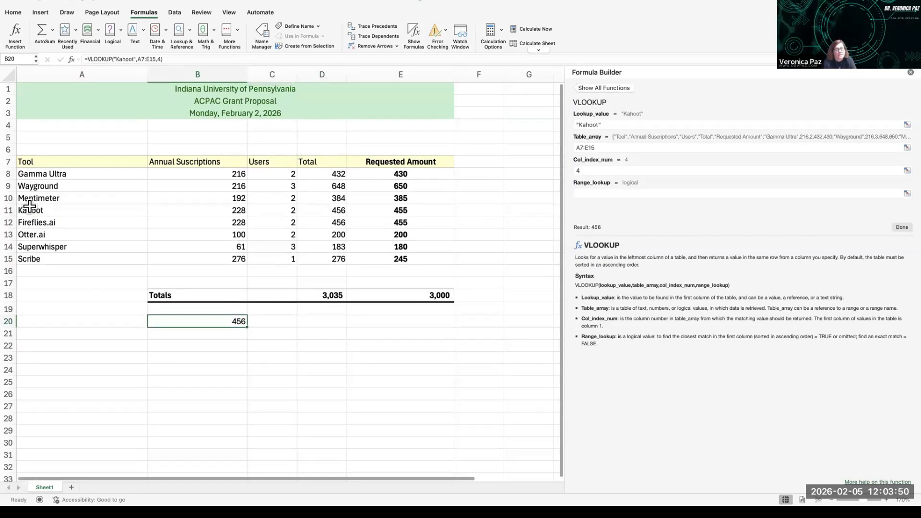
left_click_drag(30, 207, 336, 212)
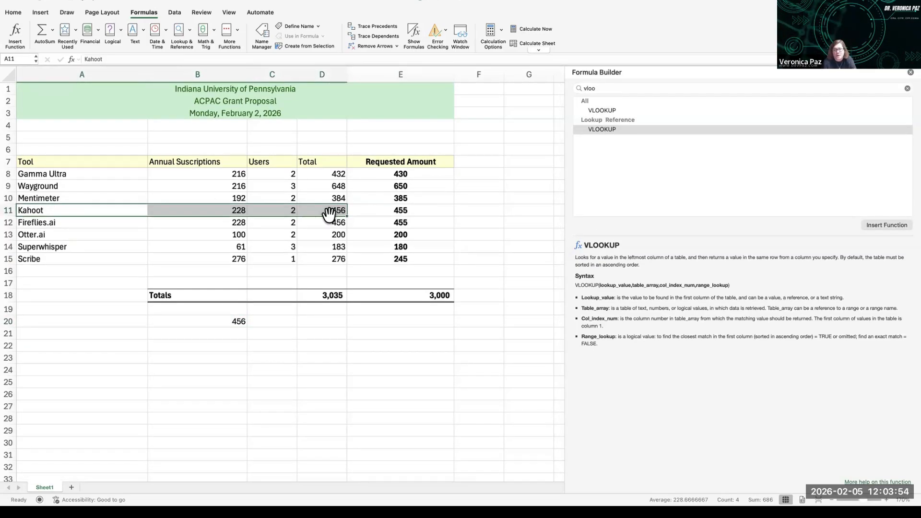
left_click(195, 322)
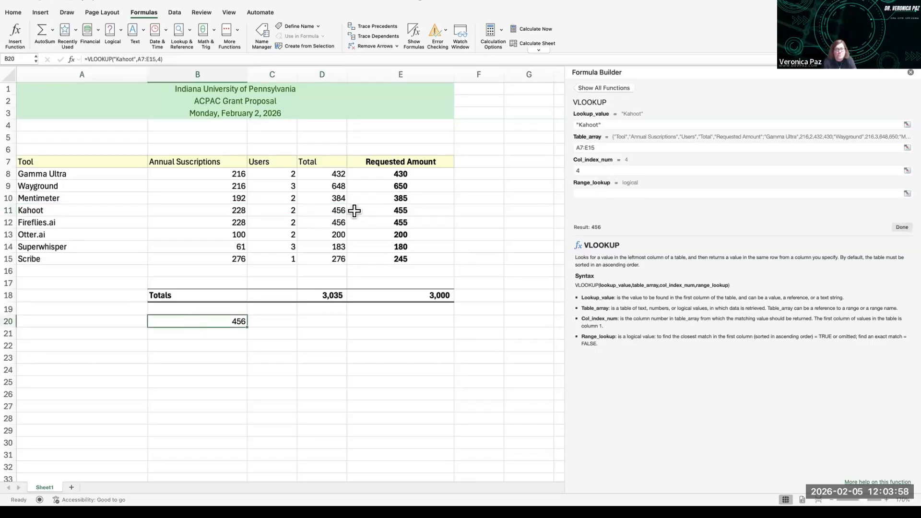
scroll(232, 333, "down", 1)
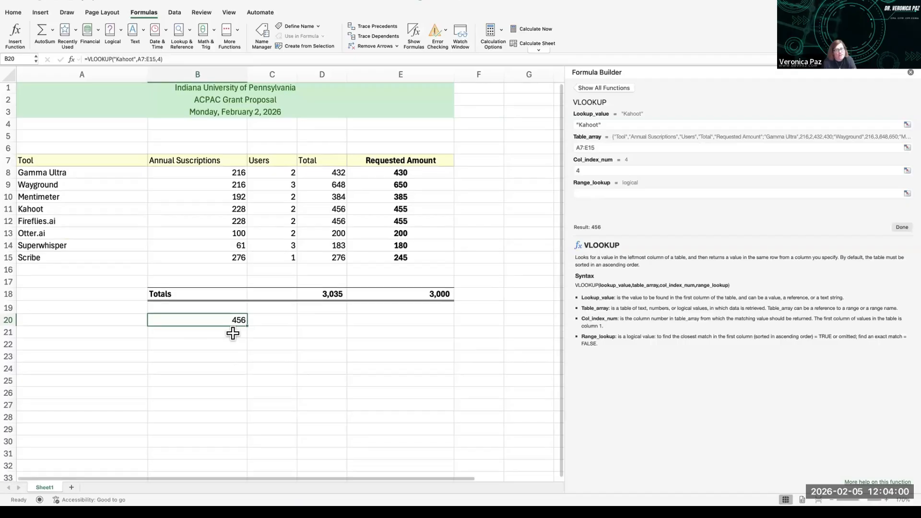
scroll(63, 149, "down", 1)
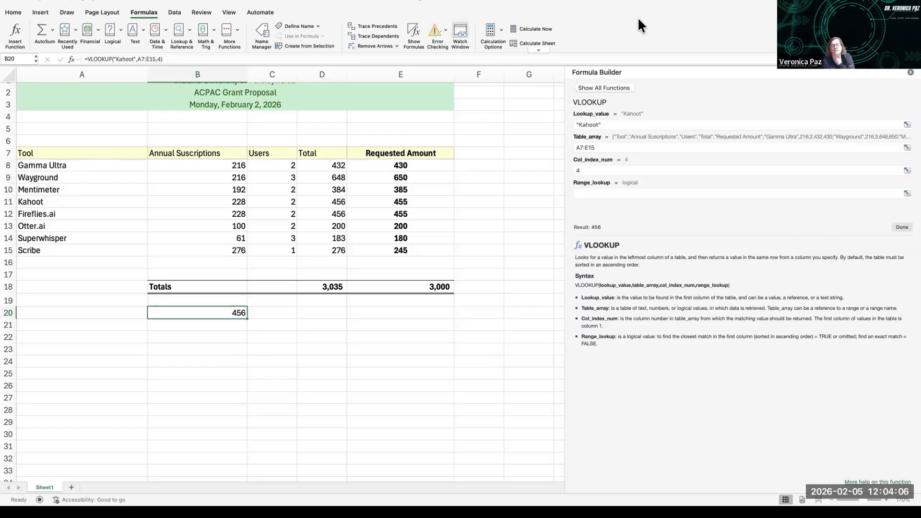
left_click(15, 12)
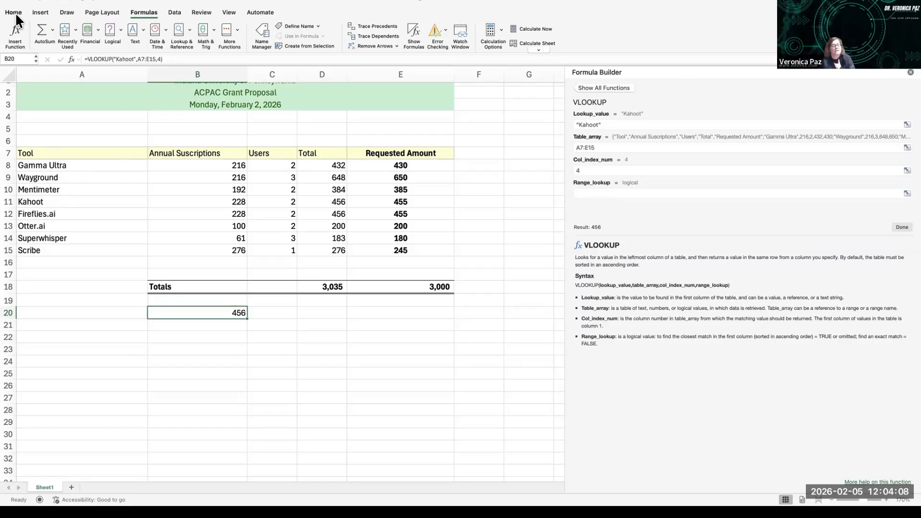